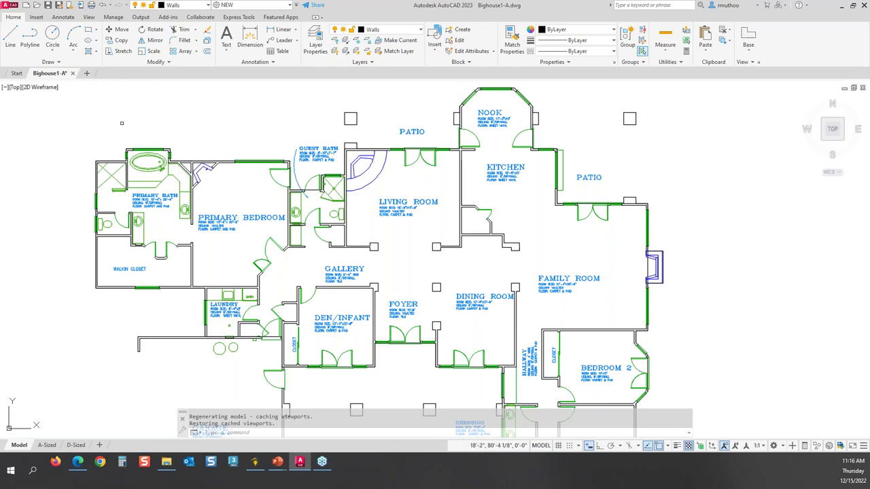
- Open the practice drawings from Addition-A through Bearing Dimensions-I together as new tabs
left_click(37, 5)
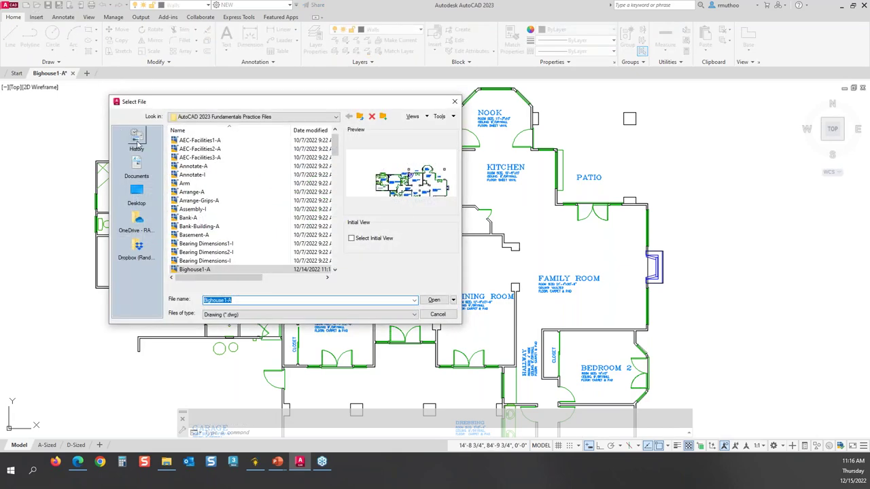
scroll(224, 149, "up", 1)
left_click(209, 140)
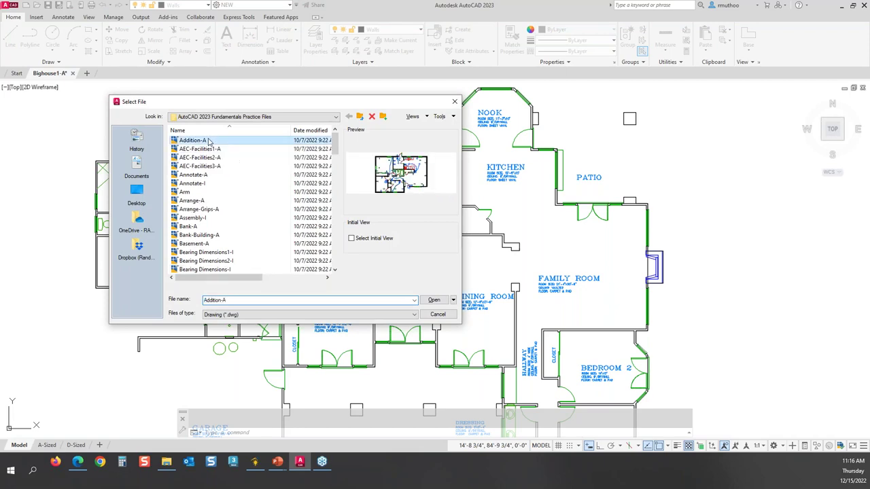
left_click(210, 270, "shift")
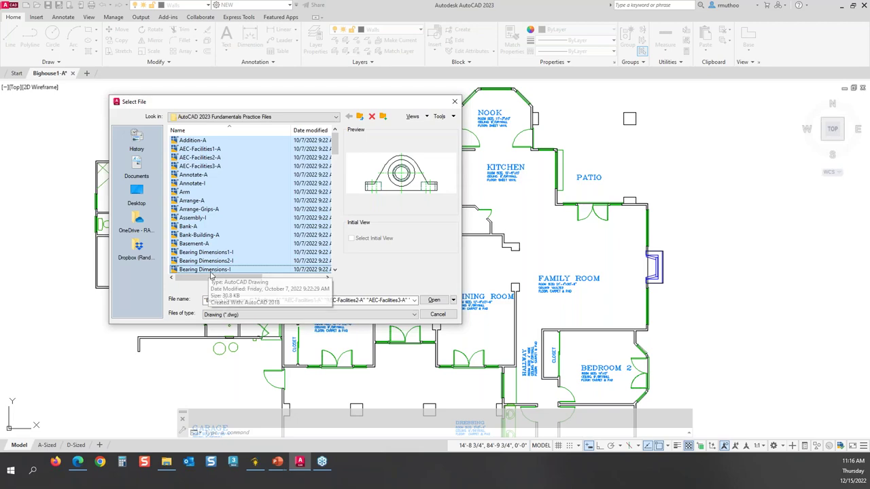
left_click(439, 302)
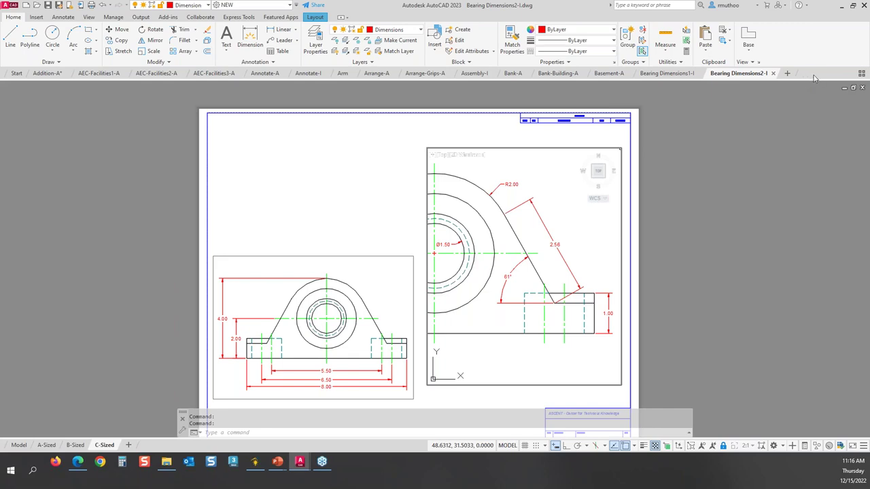
- Switch back to the Bighouse1-A floor plan from the file tabs overflow list
left_click(861, 75)
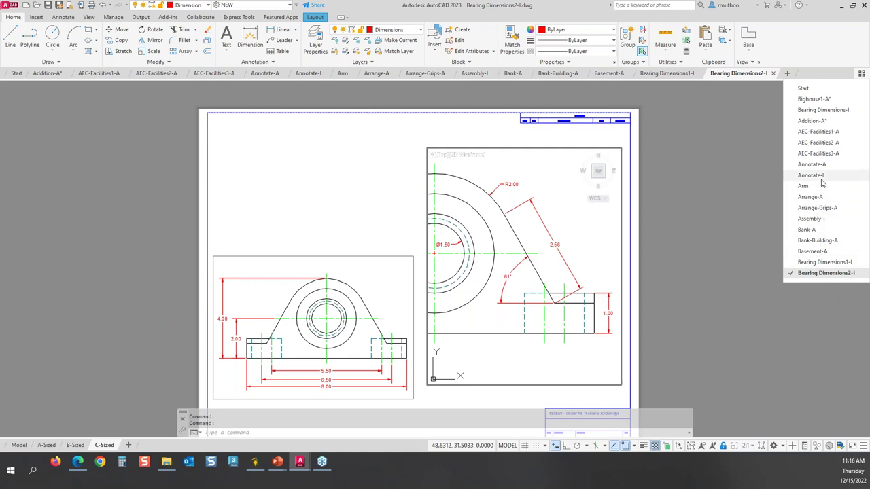
mouse_move(804, 277)
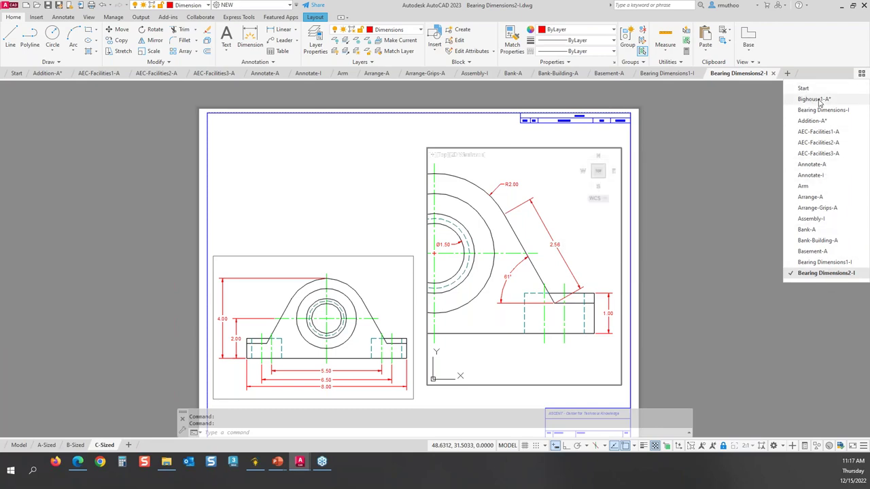
mouse_move(820, 102)
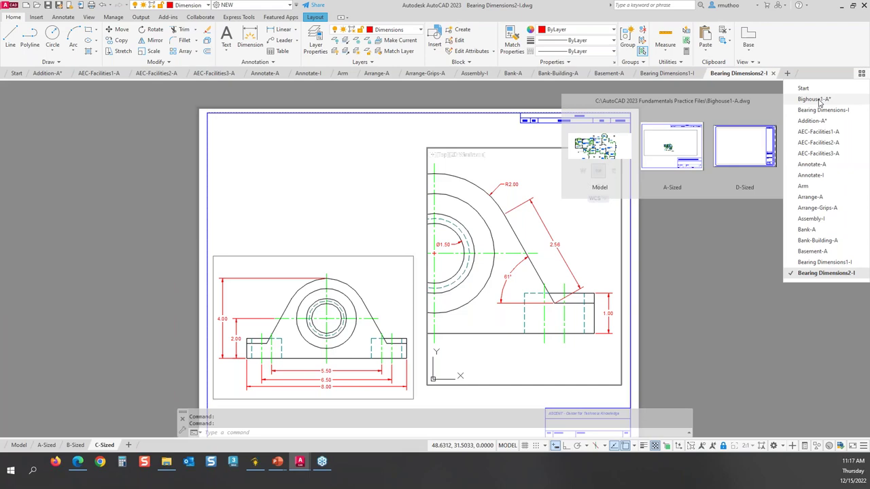
left_click(815, 99)
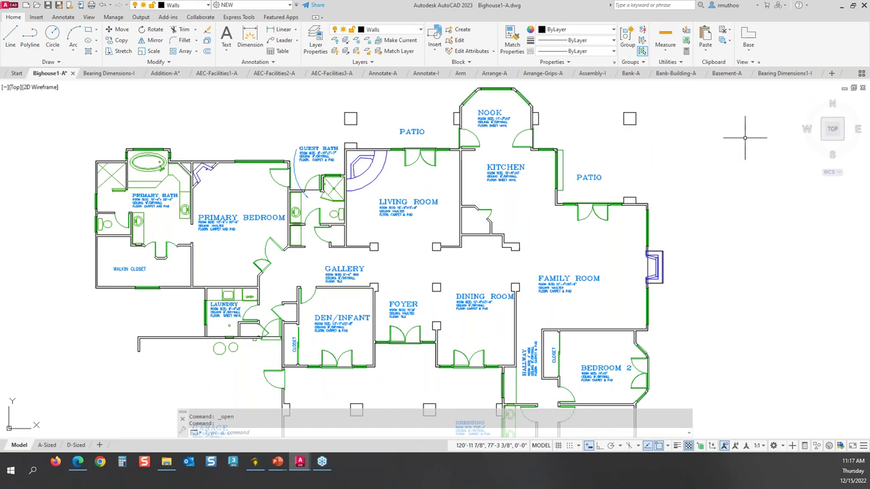
left_click(17, 73)
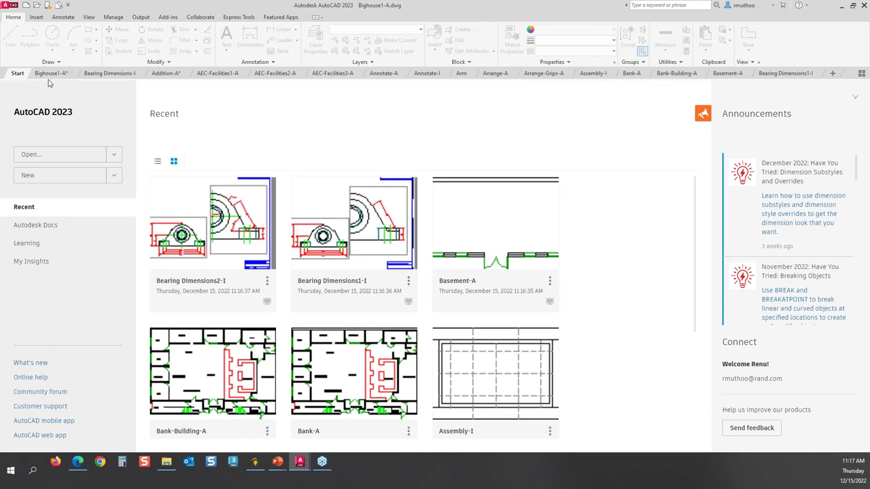
left_click(47, 73)
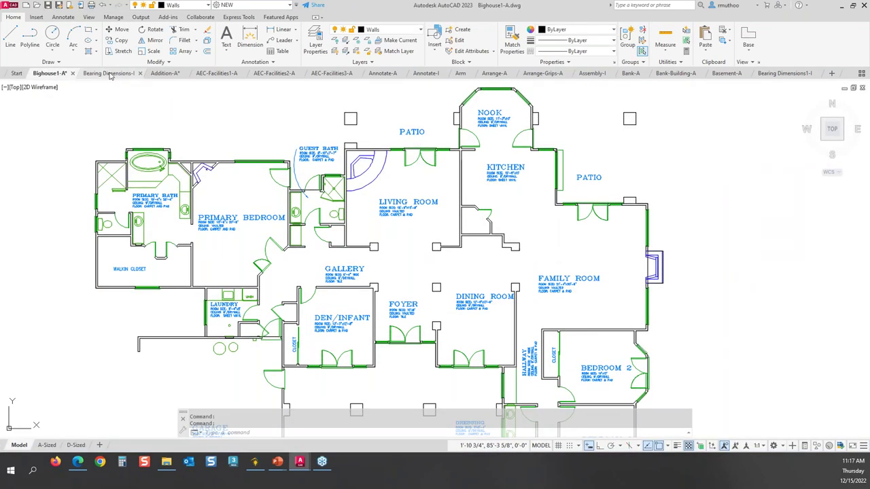
left_click(167, 74)
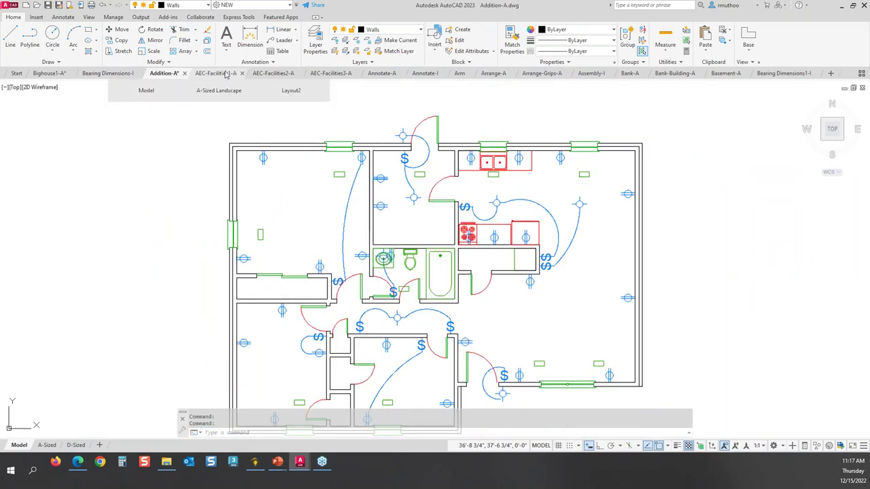
left_click(274, 73)
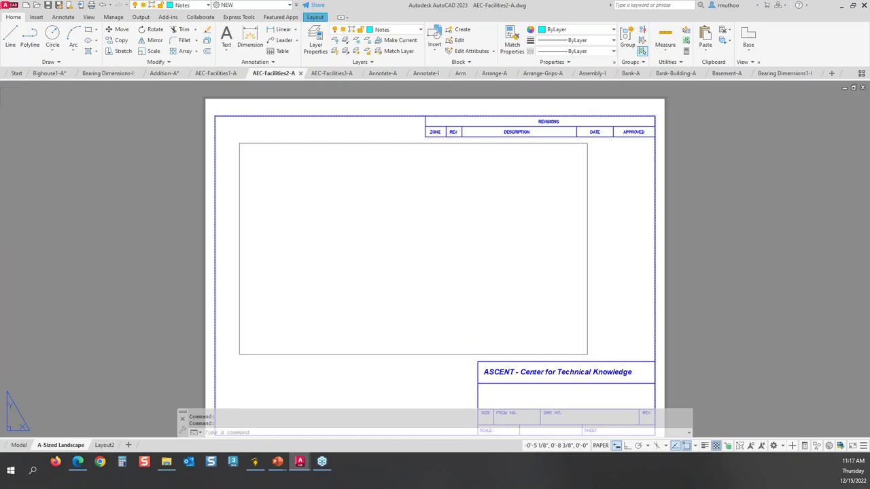
left_click(49, 74)
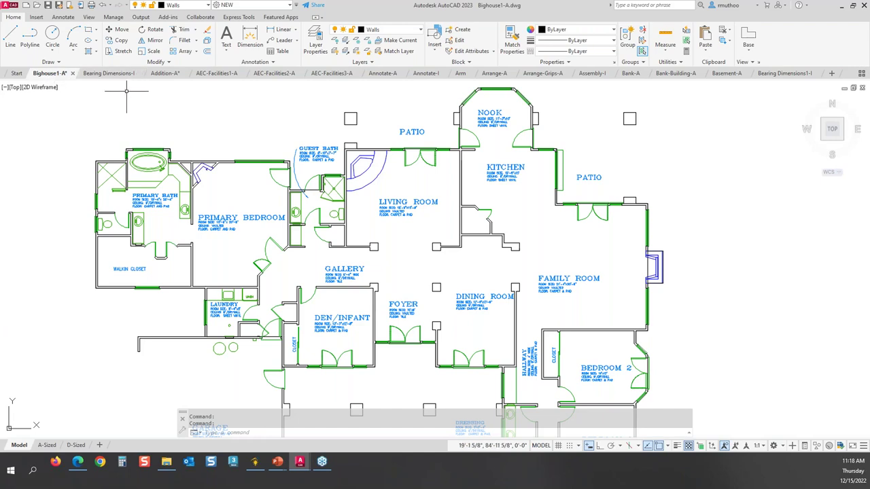
mouse_move(125, 77)
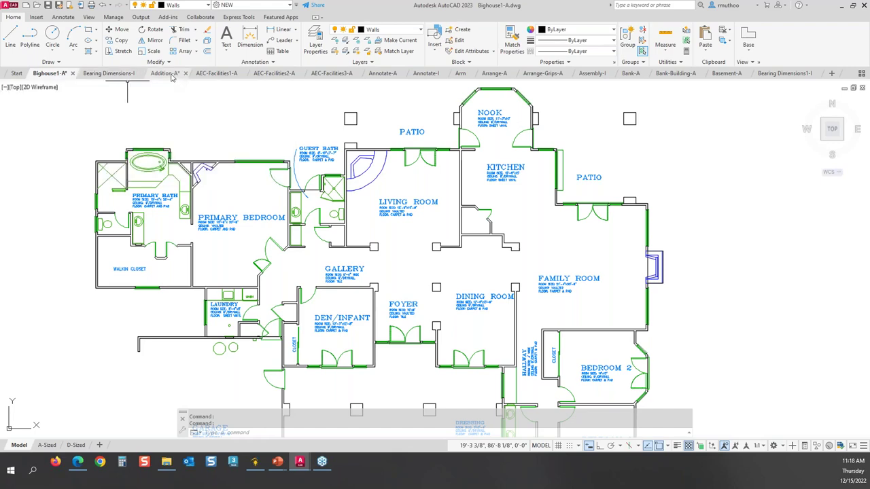
mouse_move(175, 78)
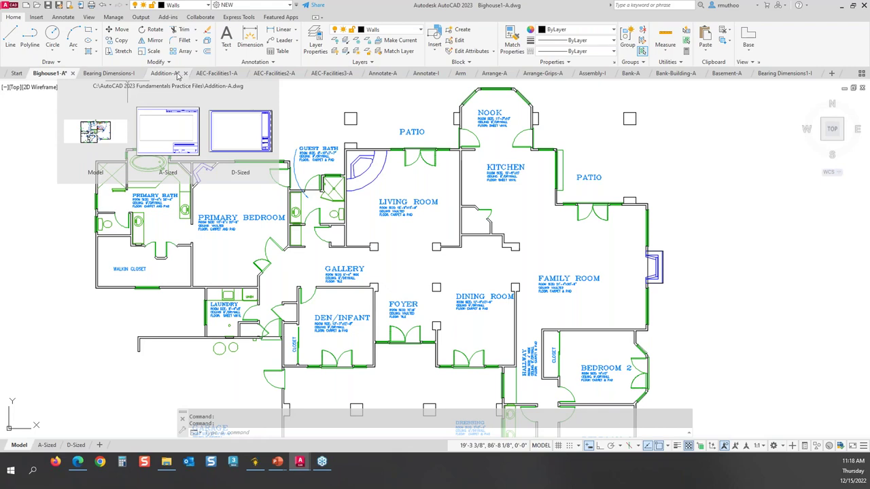
- Close every drawing except Bighouse1-A, discarding the unsaved changes to Addition-A
right_click(115, 77)
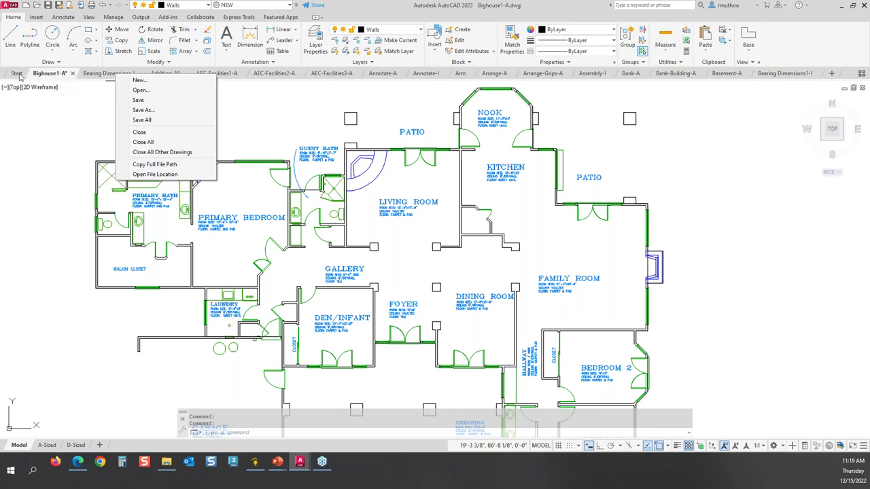
left_click(71, 106)
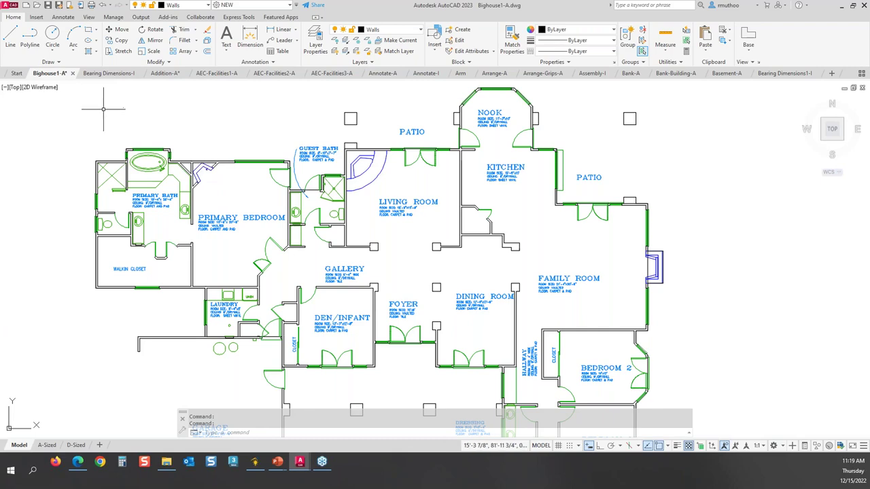
right_click(61, 78)
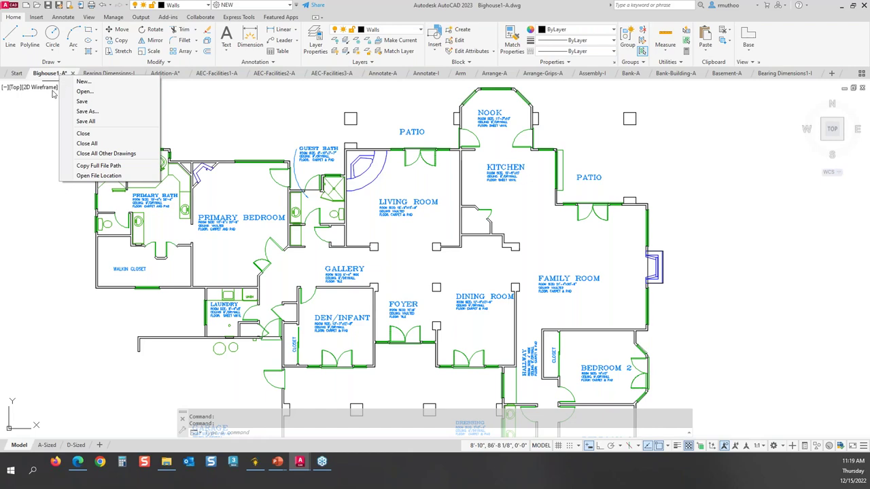
left_click(106, 154)
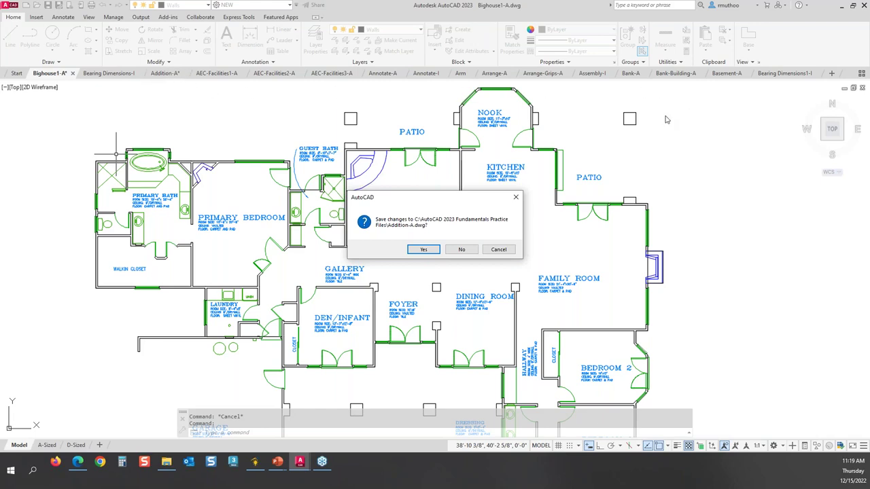
left_click(462, 249)
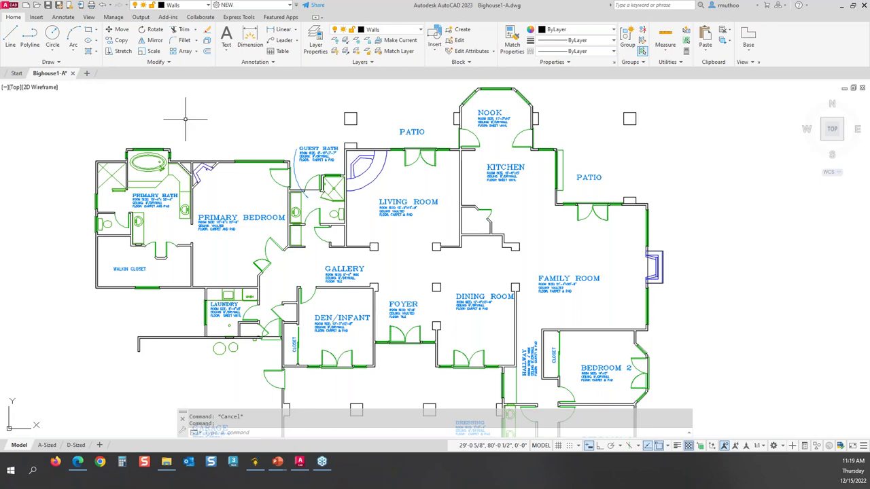
- Open Floor Plan-A.dwg as a new tab beside Bighouse1-A
mouse_move(56, 77)
left_click(38, 5)
scroll(199, 185, "down", 3)
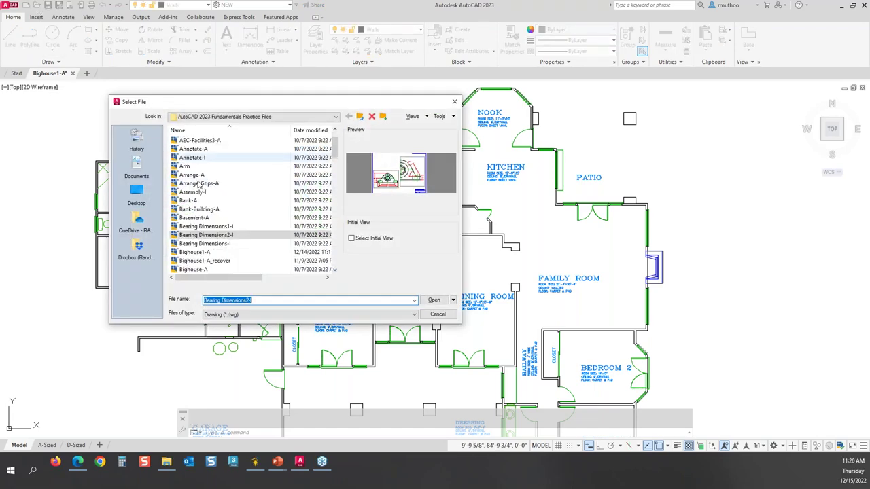
scroll(199, 185, "down", 10)
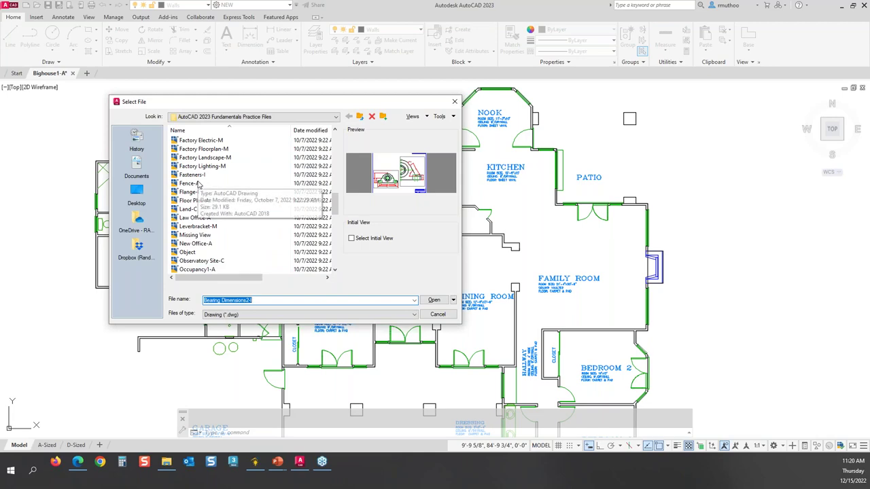
left_click(206, 201)
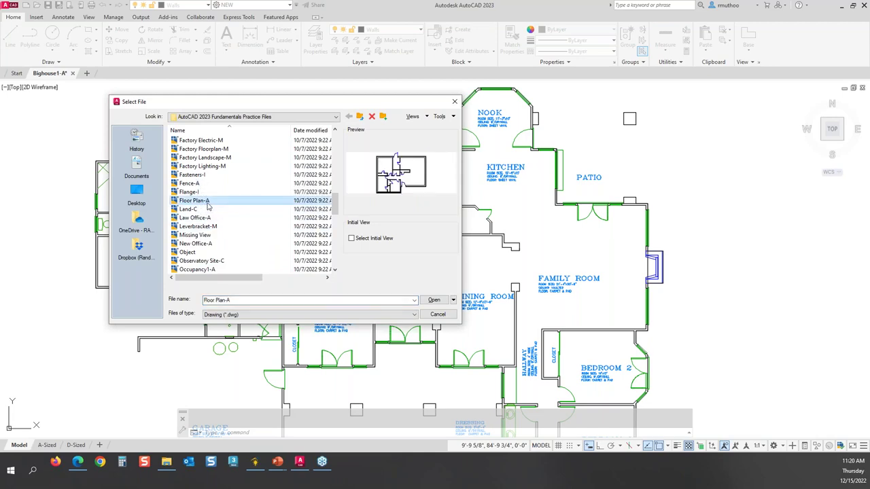
left_click(438, 300)
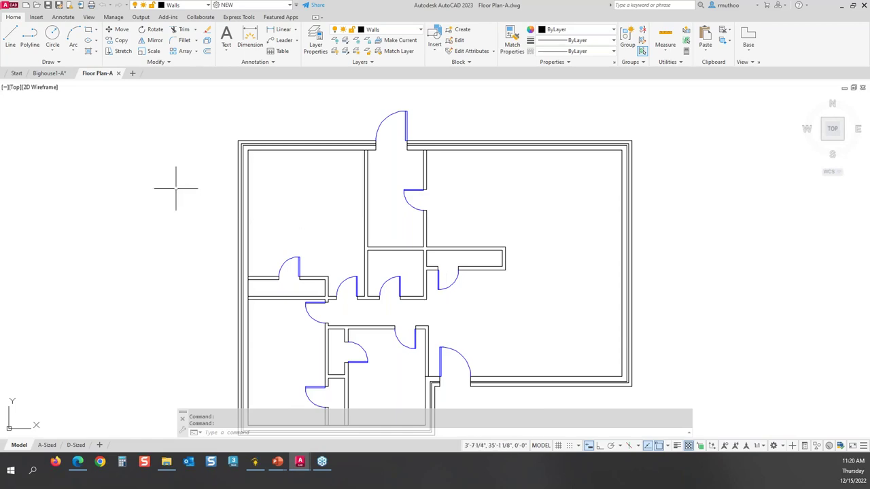
- Thaw Floor Plan-A's Text layer so its room labels appear
middle_click_drag(219, 194, 204, 171)
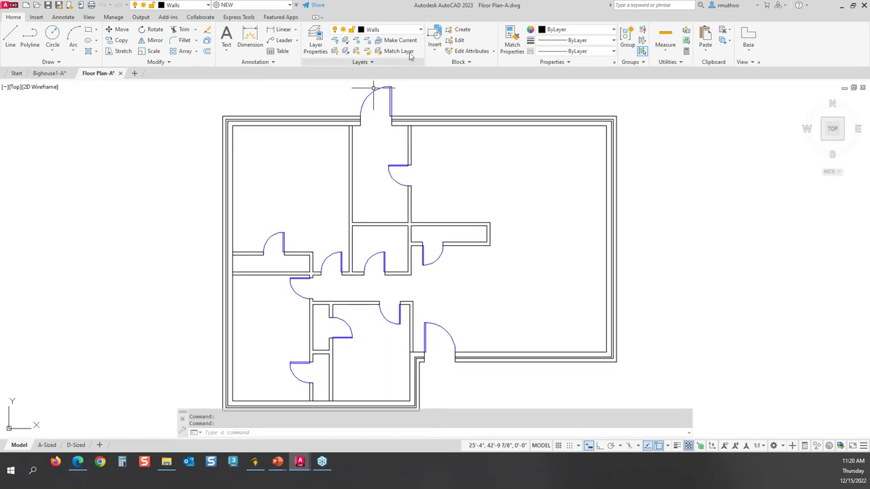
left_click(421, 29)
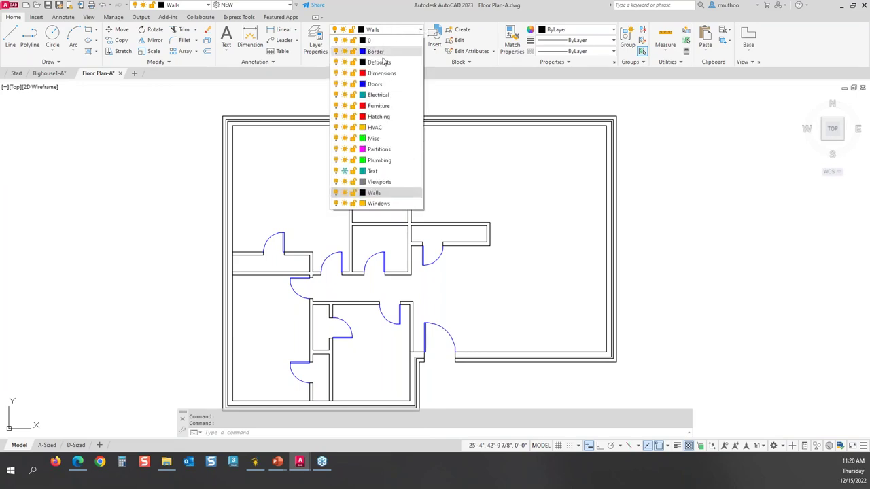
left_click(344, 171)
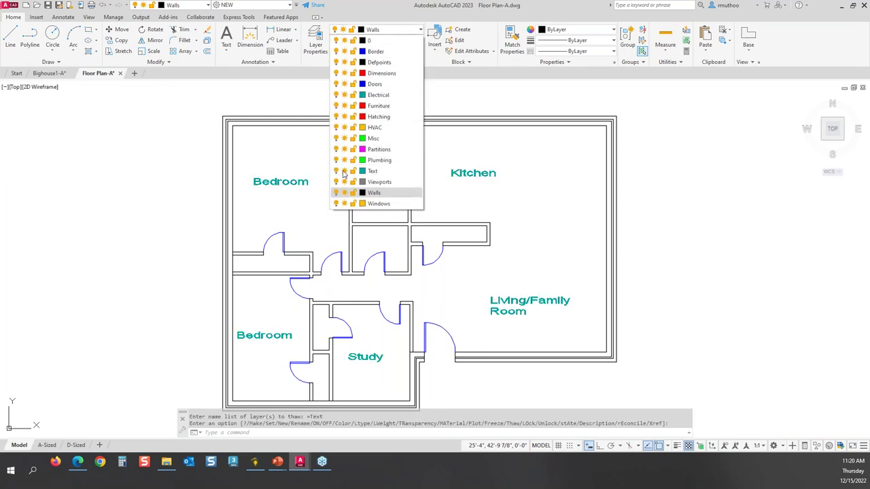
left_click(127, 122)
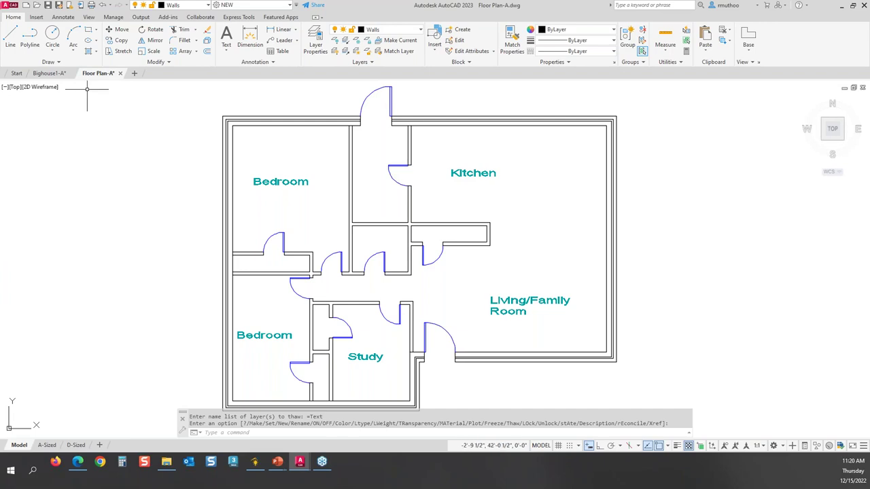
- Return to the Bighouse1-A drawing and adjust its zoom
left_click(54, 73)
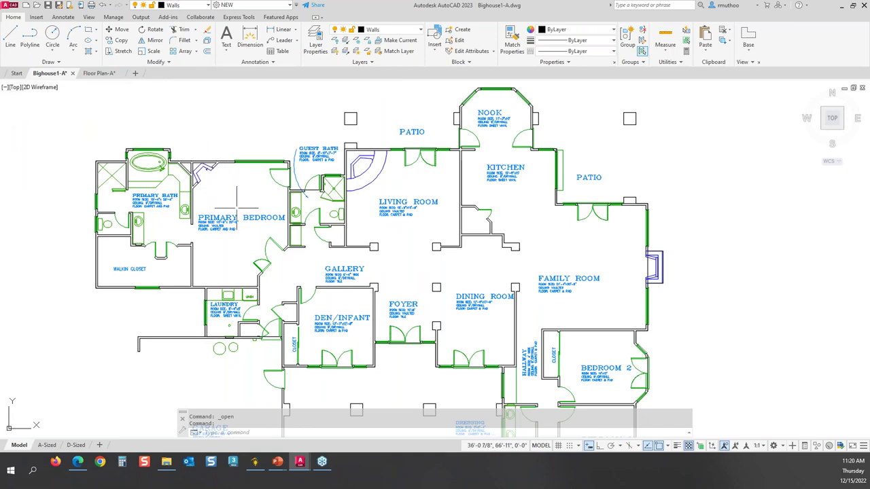
scroll(233, 199, "up", 6)
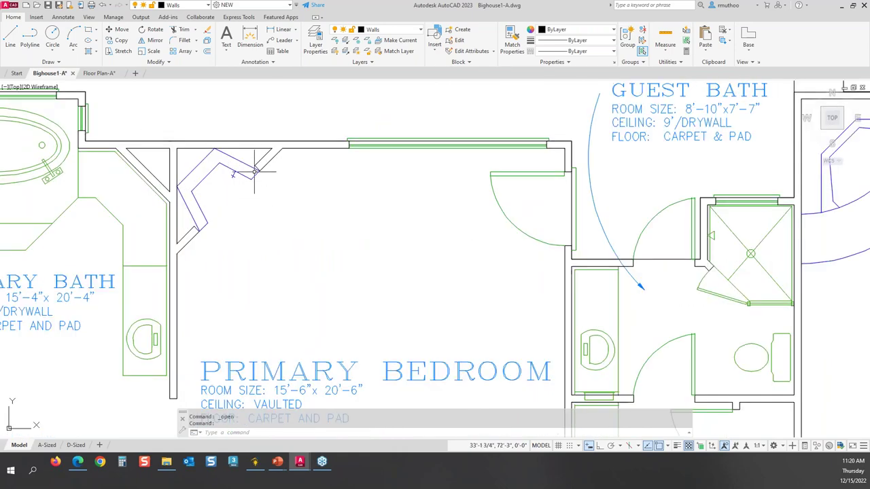
scroll(286, 246, "down", 2)
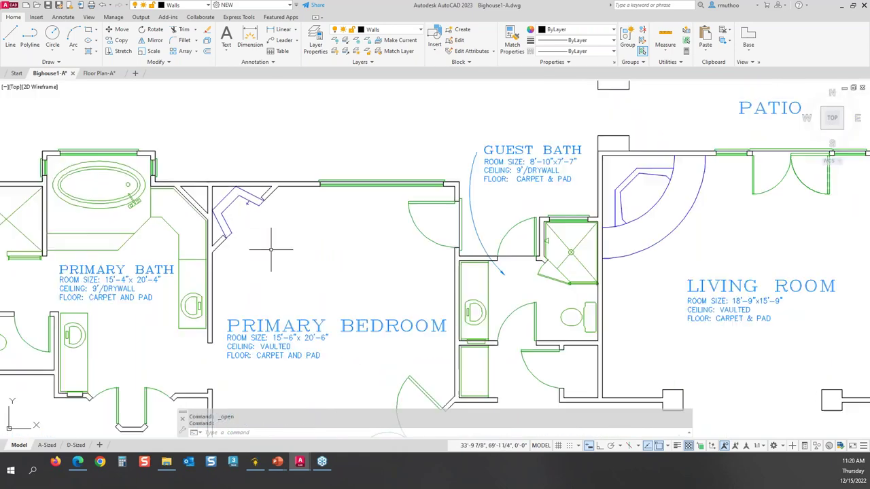
middle_click_drag(284, 247, 305, 249)
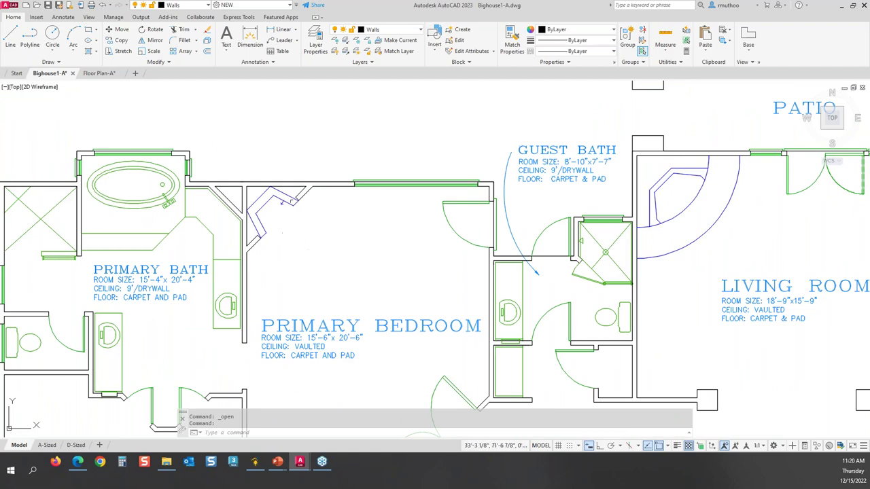
left_click(98, 72)
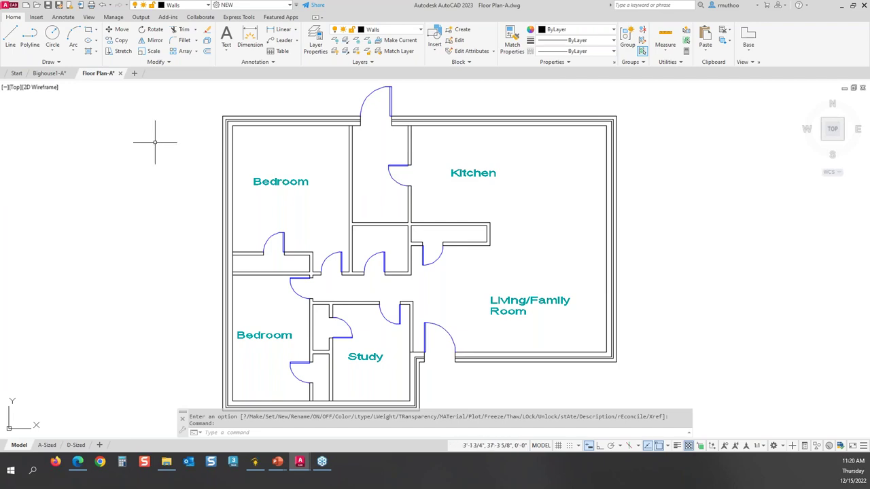
left_click(54, 73)
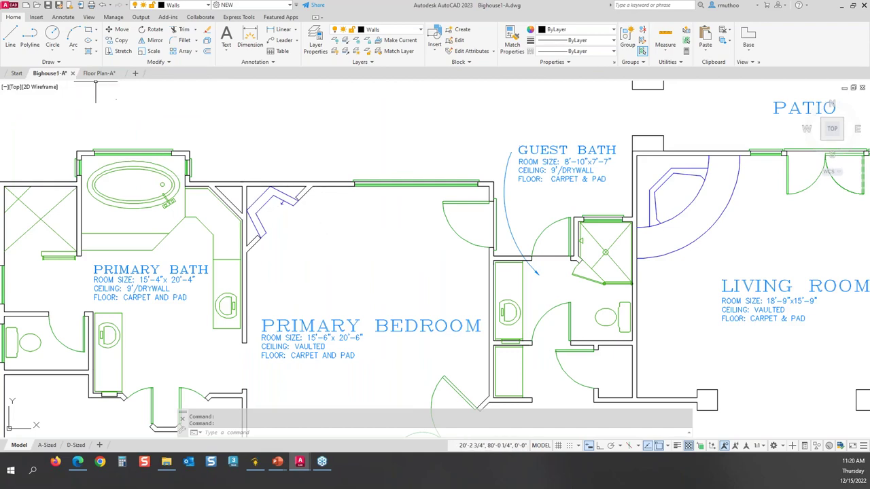
left_click(95, 74)
left_click(95, 74)
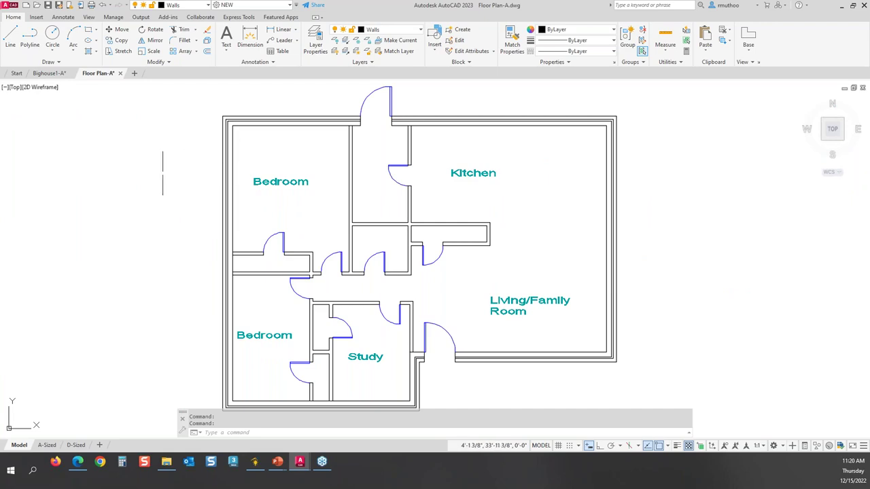
left_click(59, 76)
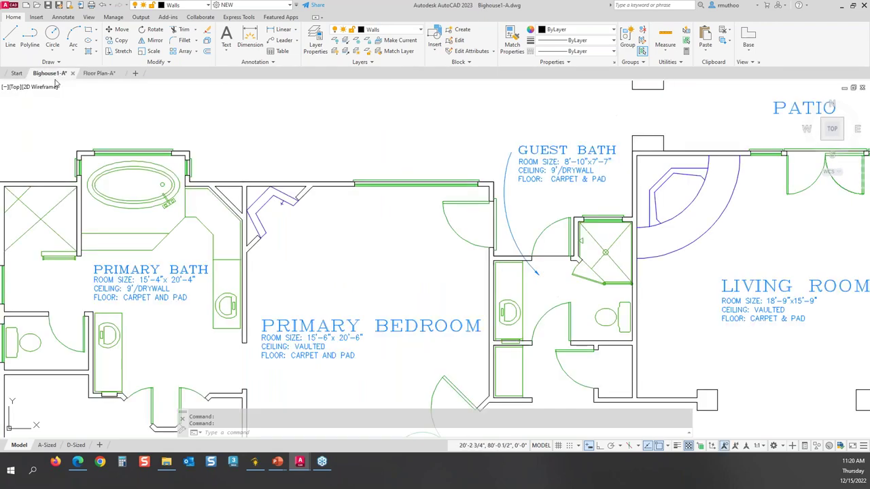
mouse_move(102, 76)
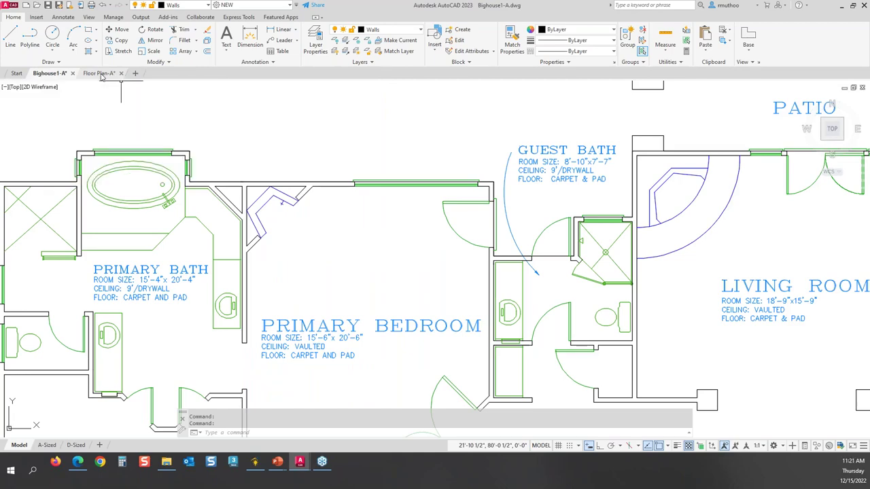
- Undock Floor Plan-A into a floating window positioned over the right side of Bighouse1-A
mouse_move(101, 76)
left_mouse_down()
mouse_move(155, 101)
mouse_move(211, 111)
mouse_move(347, 118)
mouse_move(527, 121)
mouse_move(535, 112)
mouse_move(512, 99)
mouse_move(608, 100)
mouse_move(510, 109)
mouse_move(594, 95)
mouse_move(568, 101)
left_mouse_up()
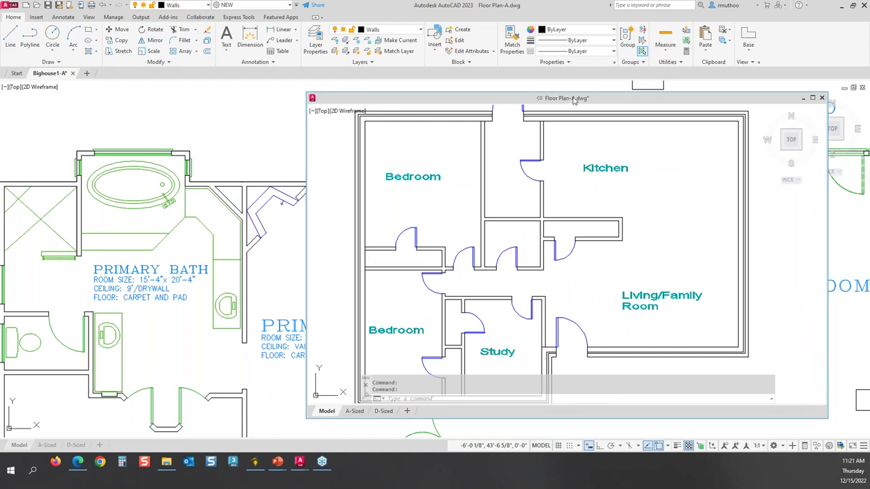
left_click_drag(574, 100, 502, 99)
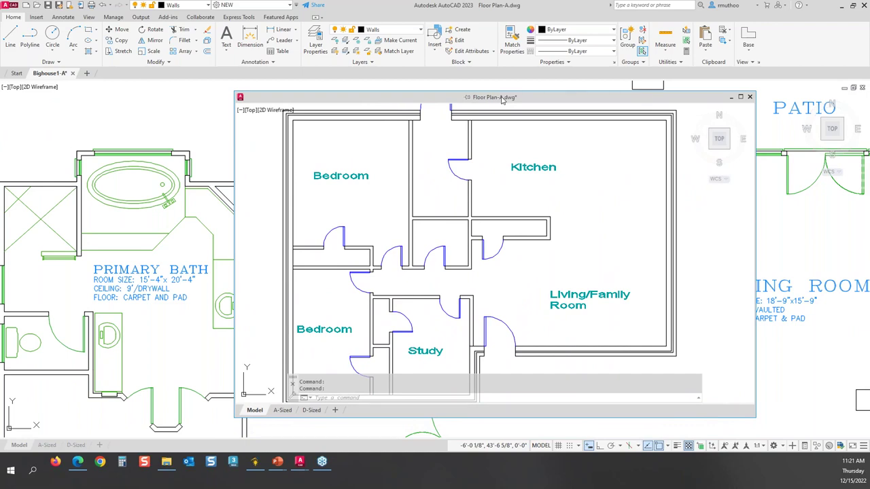
left_click_drag(502, 99, 569, 99)
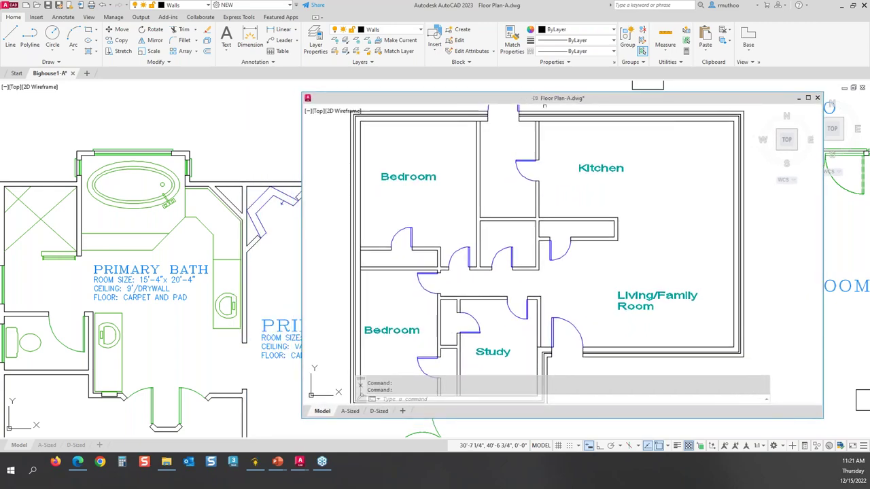
left_click_drag(500, 100, 468, 101)
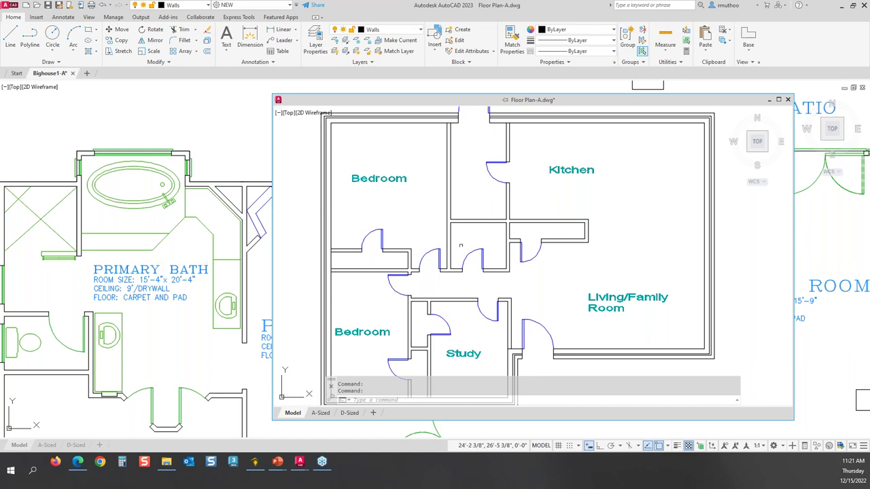
left_click(206, 121)
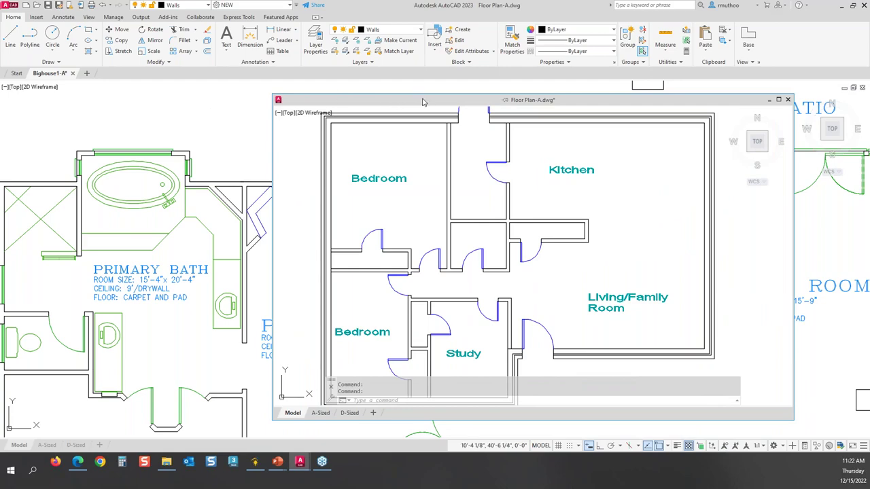
left_click_drag(421, 99, 491, 106)
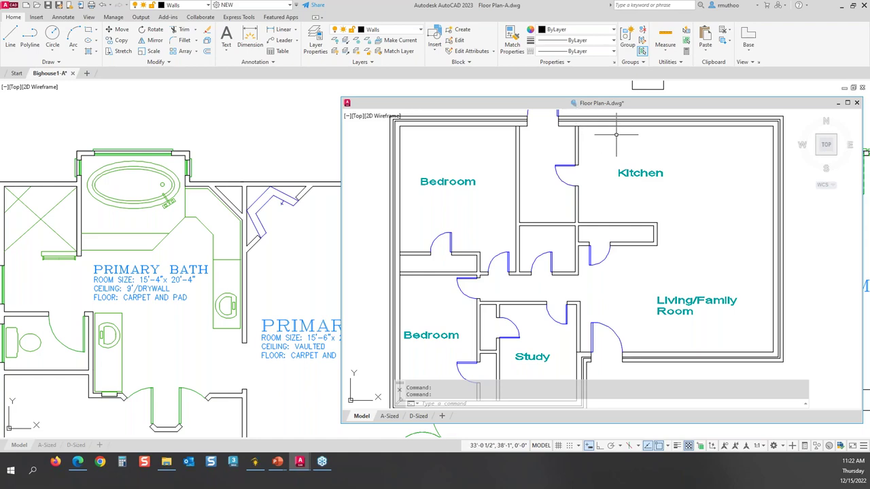
left_click(161, 124)
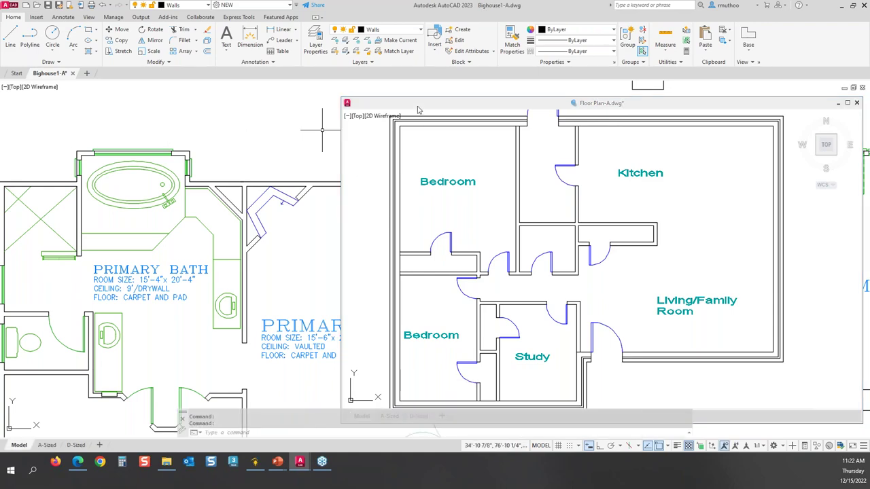
left_click_drag(427, 109, 429, 105)
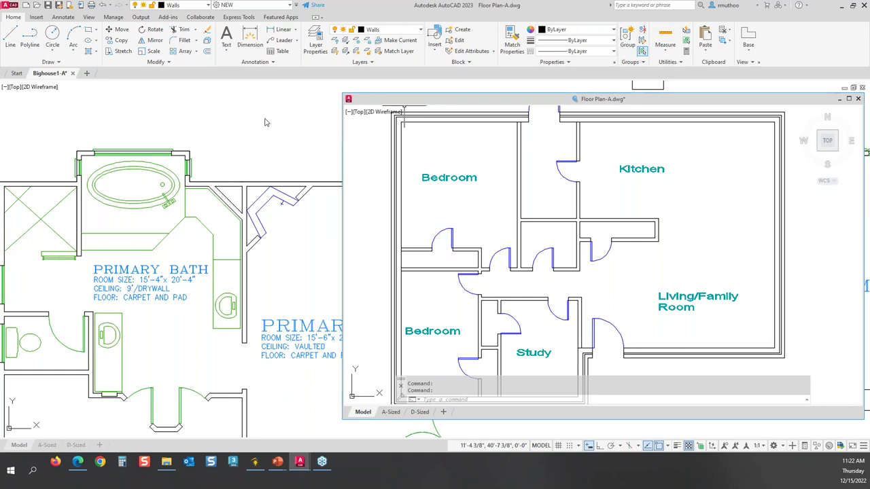
- Pan Bighouse1-A so the angled wall corner above PRIMARY BEDROOM sits beside the floating window
left_click(282, 146)
right_click(280, 146)
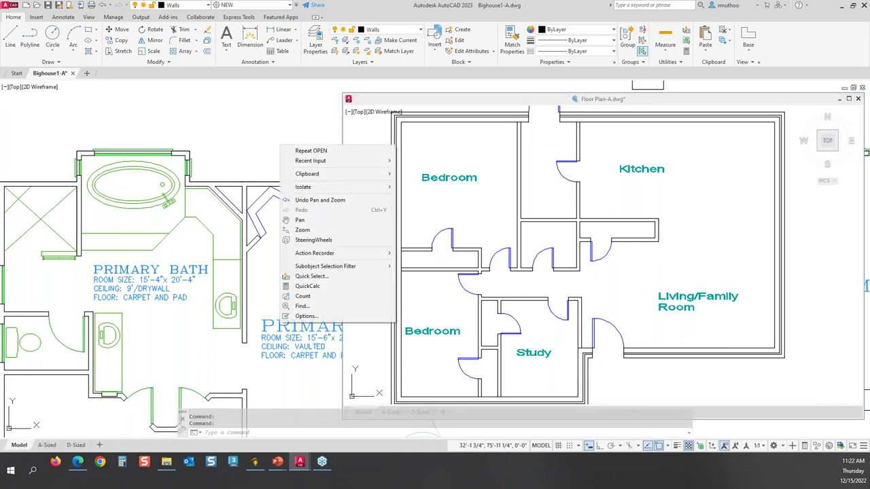
left_click(234, 131)
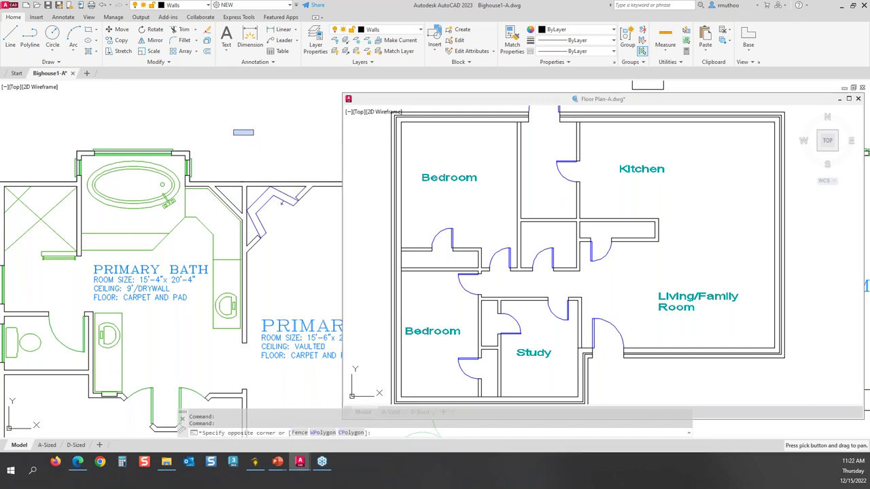
middle_click_drag(254, 136, 142, 107)
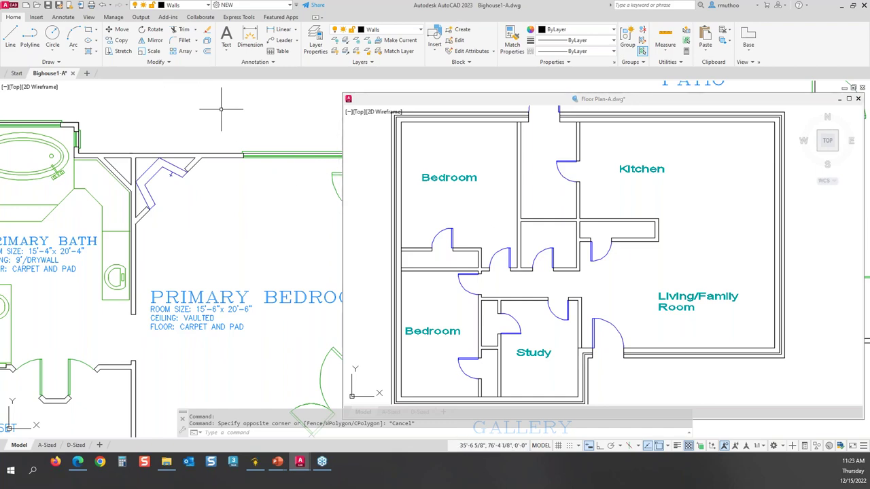
- Copy with Base Point the 16 angled wall-corner objects, based at the wall corner endpoint
left_click(728, 42)
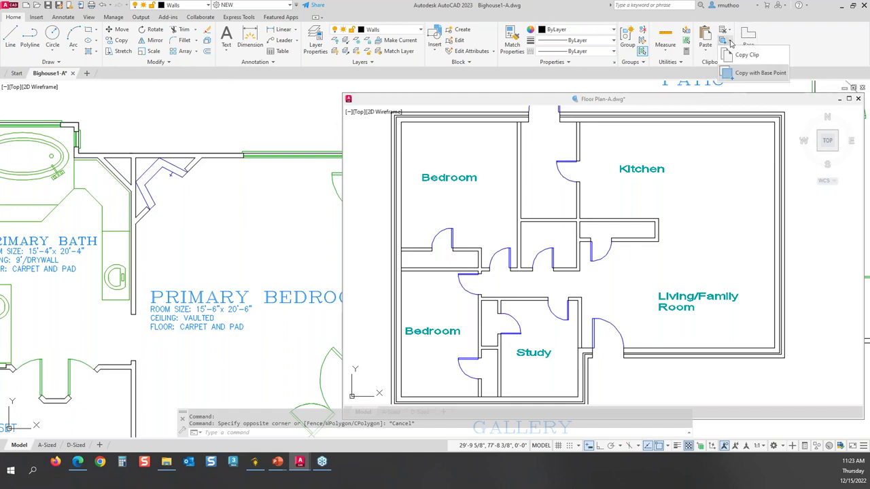
left_click(761, 73)
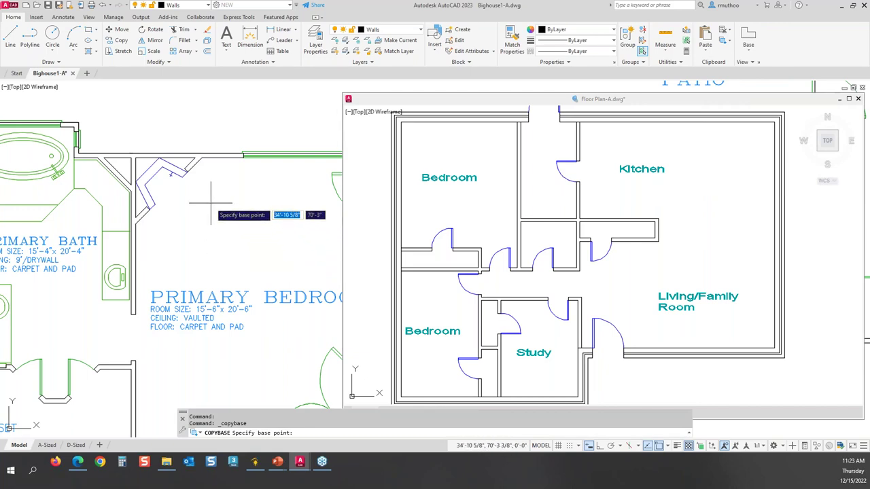
left_click(135, 156)
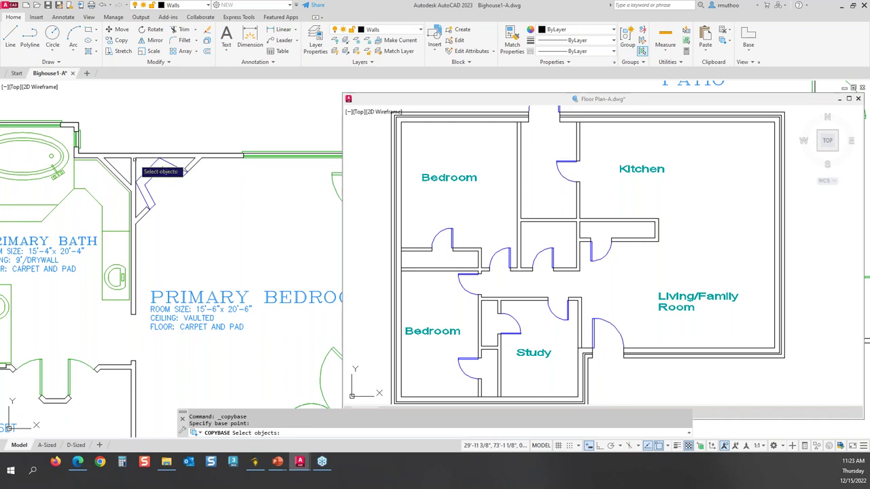
left_click(207, 164)
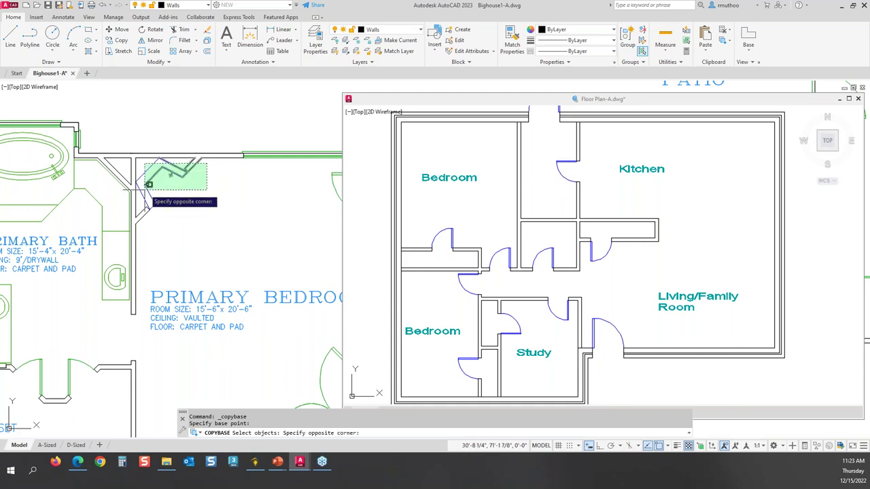
left_click(145, 218)
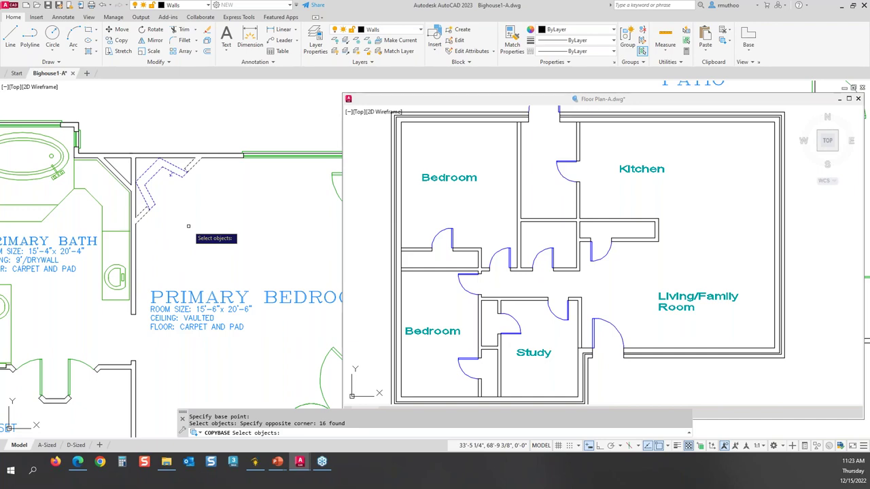
key("Return")
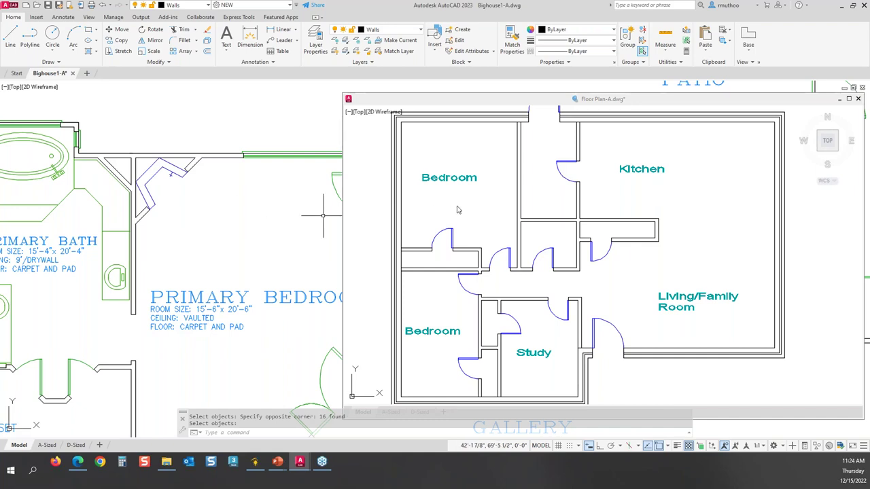
- Paste the wall corner at Floor Plan-A's top-left wall corner, then narrow its window
left_click(619, 203)
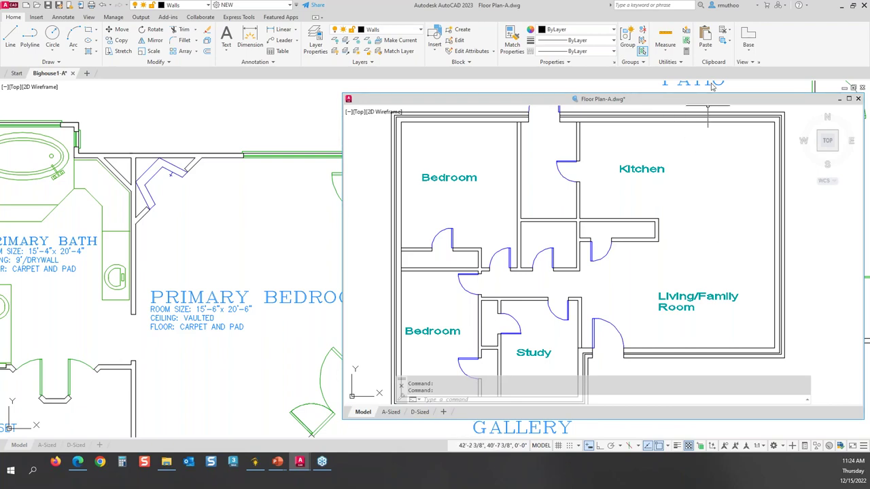
left_click(705, 37)
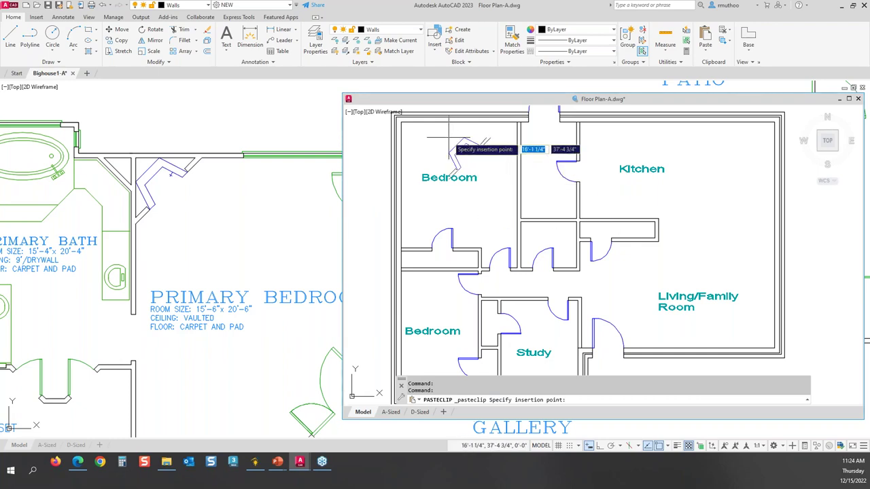
left_click(399, 121)
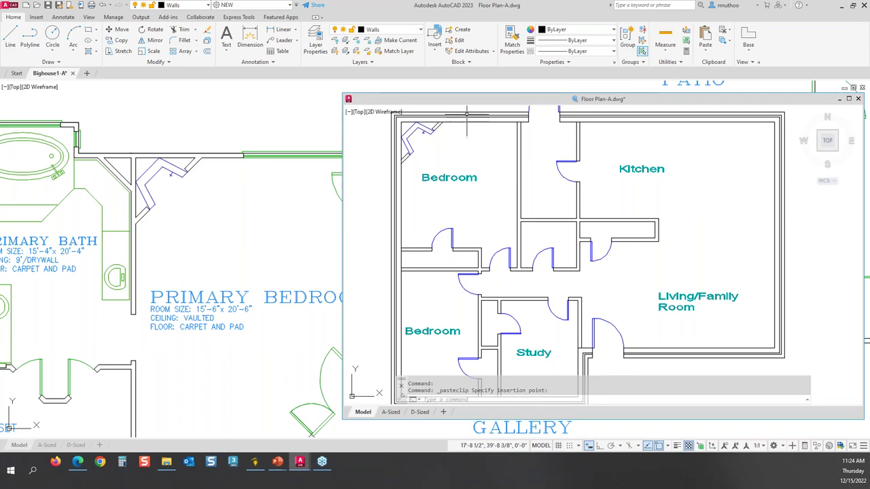
mouse_move(468, 102)
left_mouse_down()
mouse_move(484, 103)
mouse_move(467, 103)
left_mouse_up()
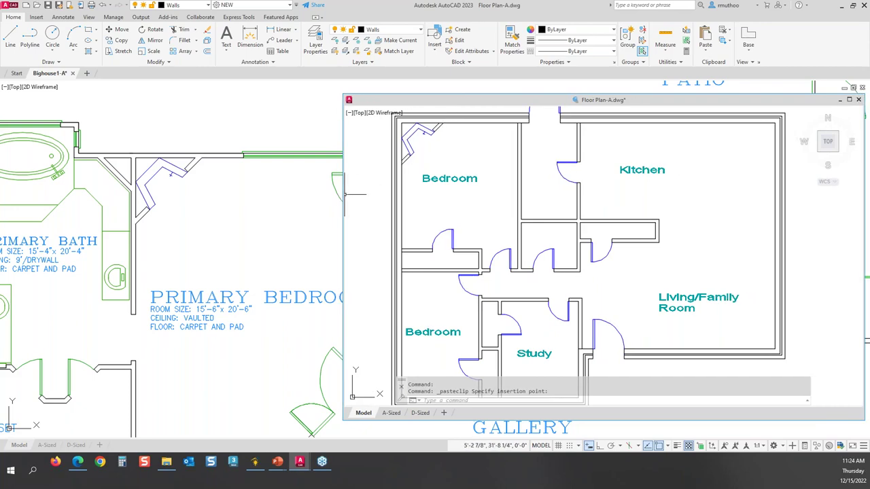
left_click_drag(342, 195, 372, 195)
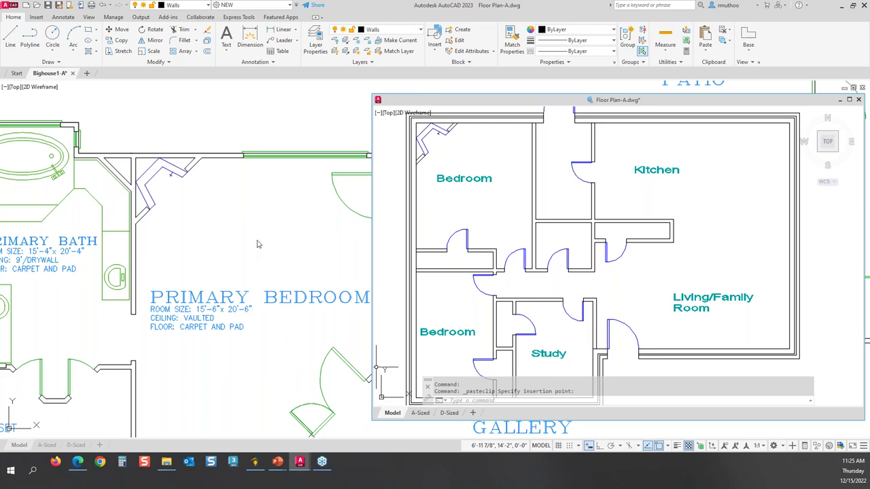
- Activate Bighouse1-A, check PRIMARY BEDROOM's RNAMES layer, and leave Walls as current layer
left_click(218, 111)
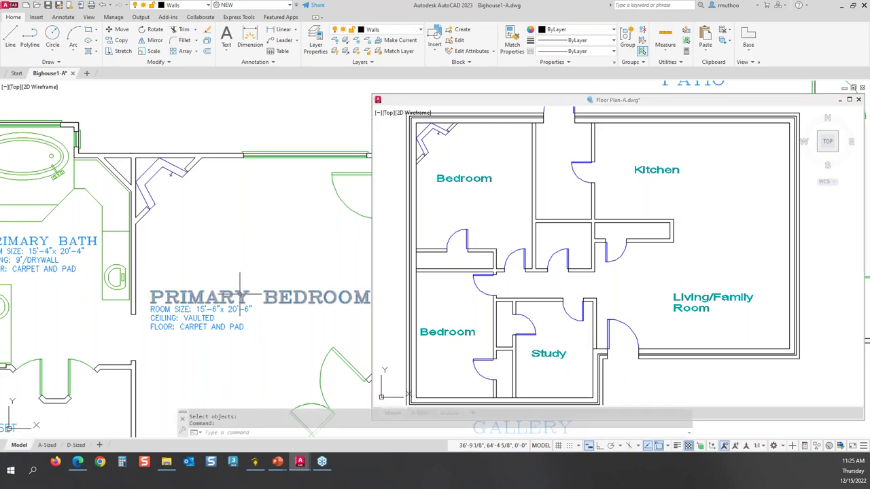
mouse_move(239, 288)
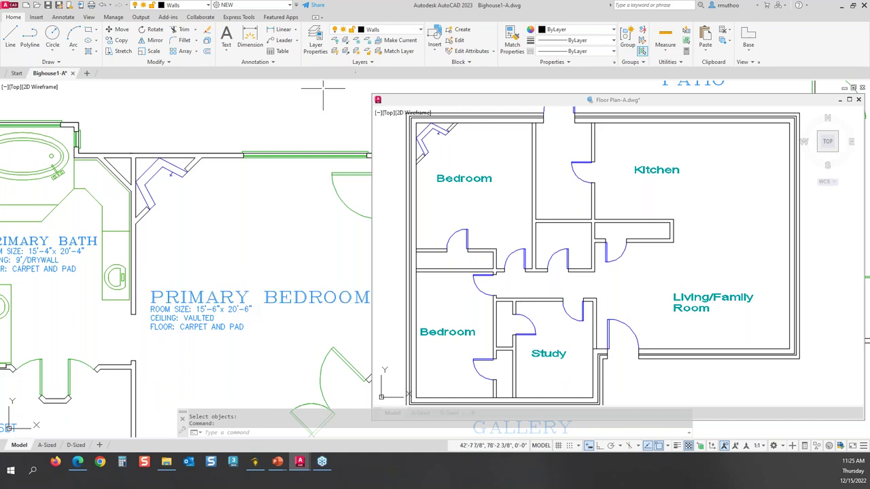
left_click(421, 31)
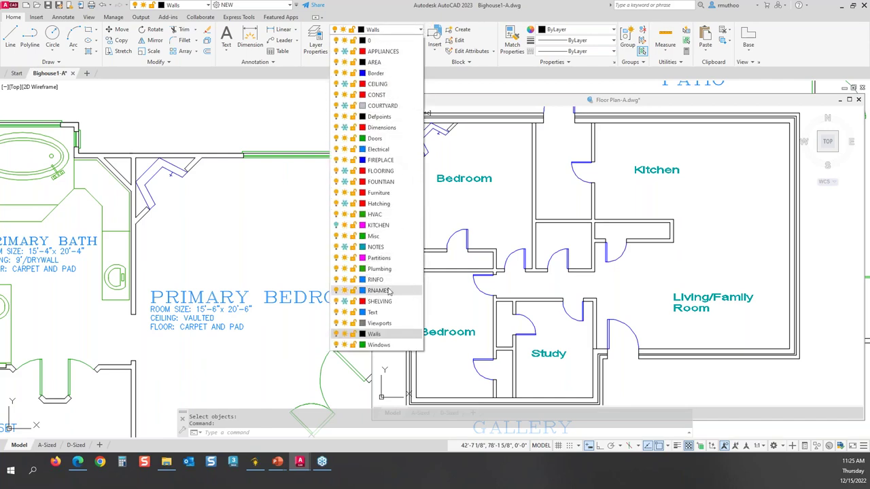
left_click(248, 123)
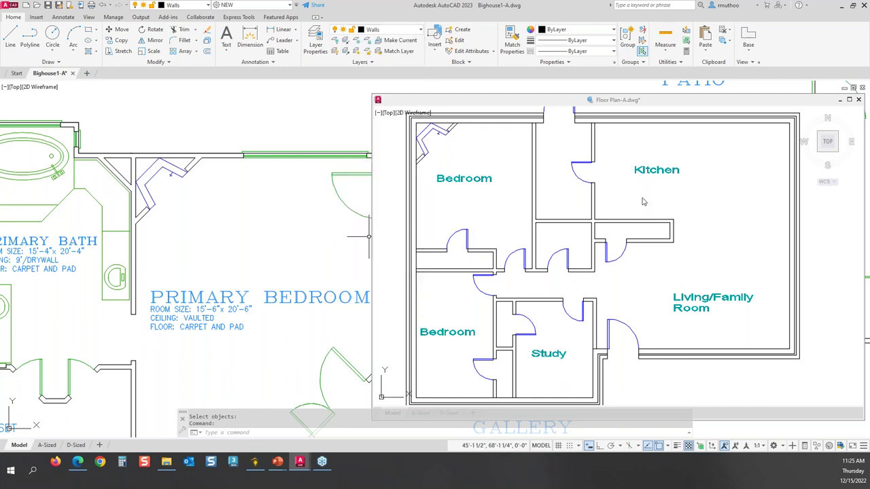
left_click(722, 190)
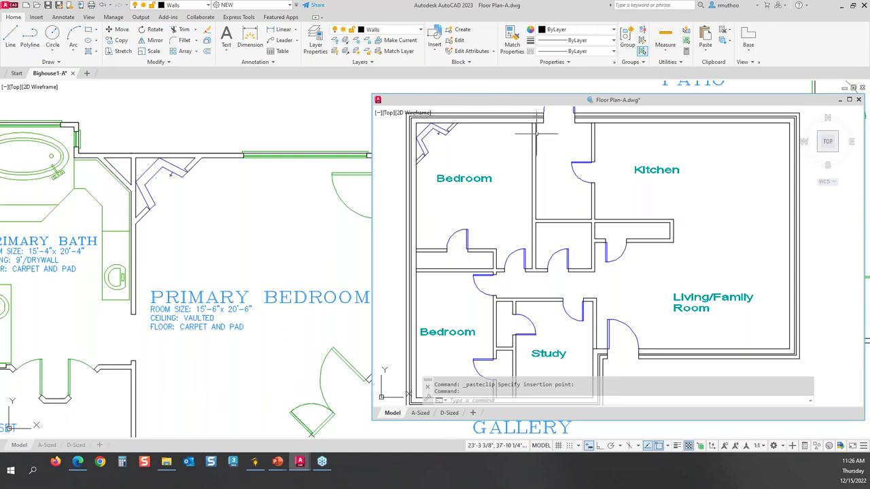
left_click(421, 31)
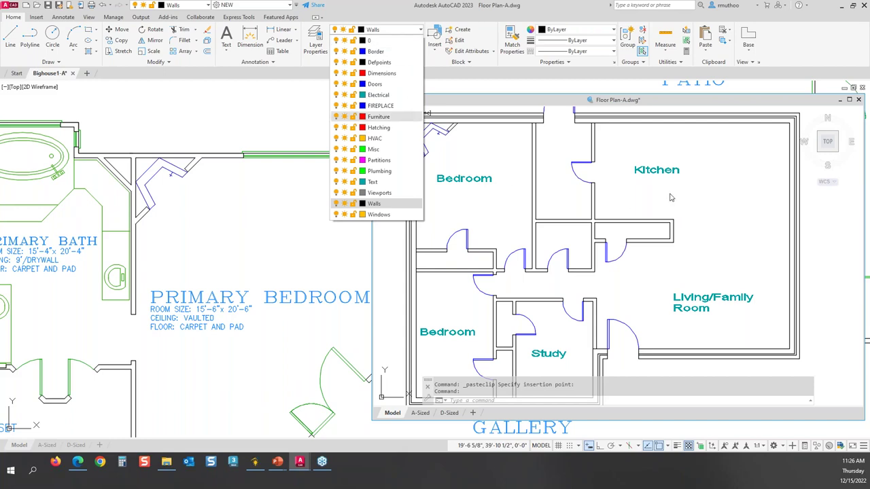
left_click(718, 198)
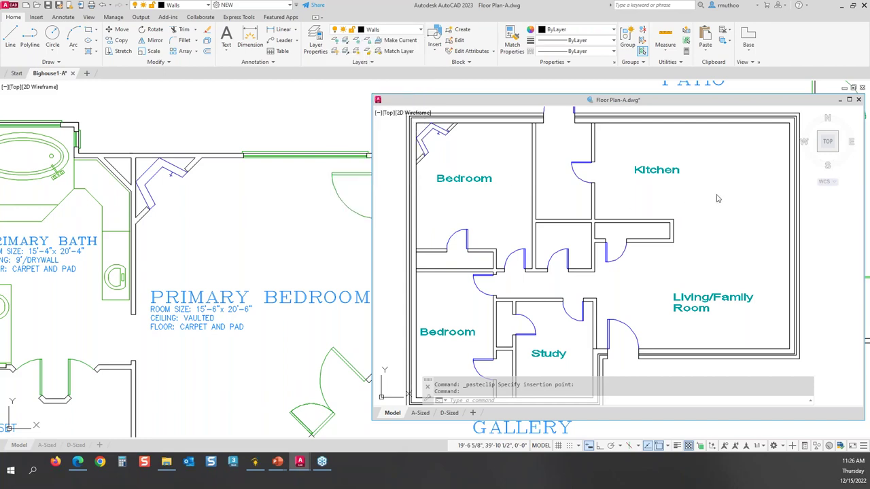
left_click(232, 123)
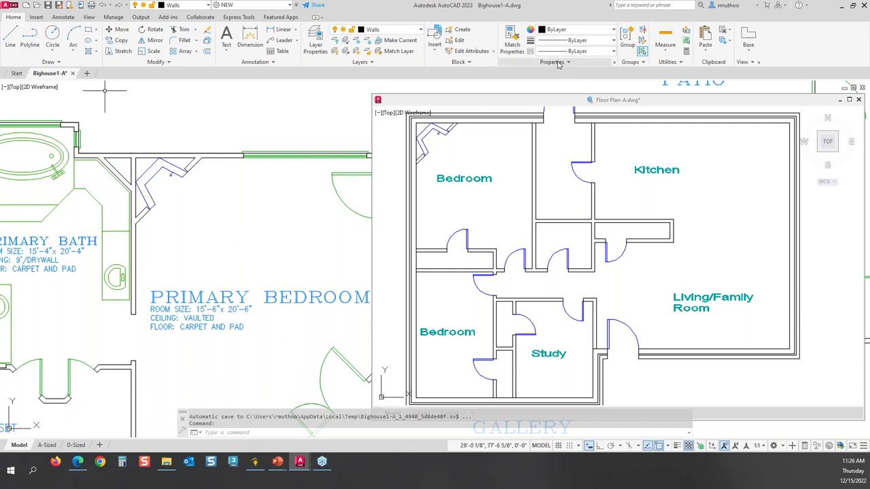
- Match the PRIMARY BEDROOM text style onto the Bedroom, Kitchen, Living/Family Room and Study labels
left_click(512, 40)
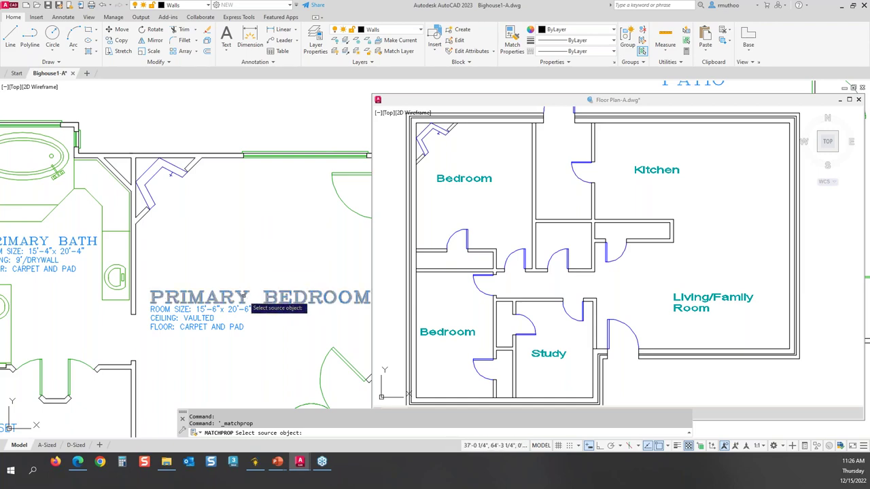
left_click(243, 297)
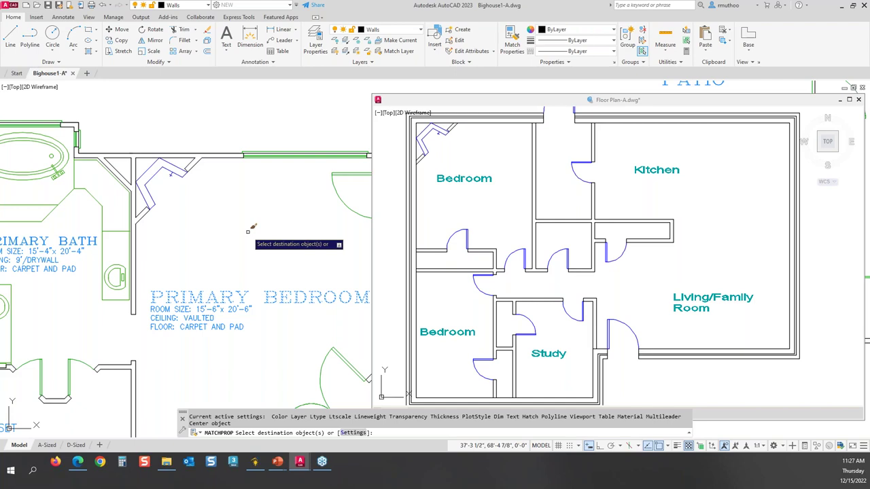
left_click(723, 181)
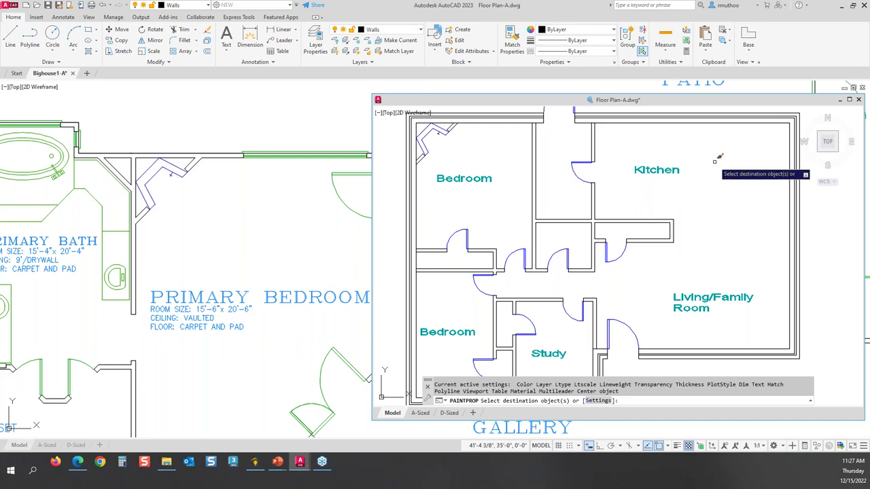
left_click(468, 179)
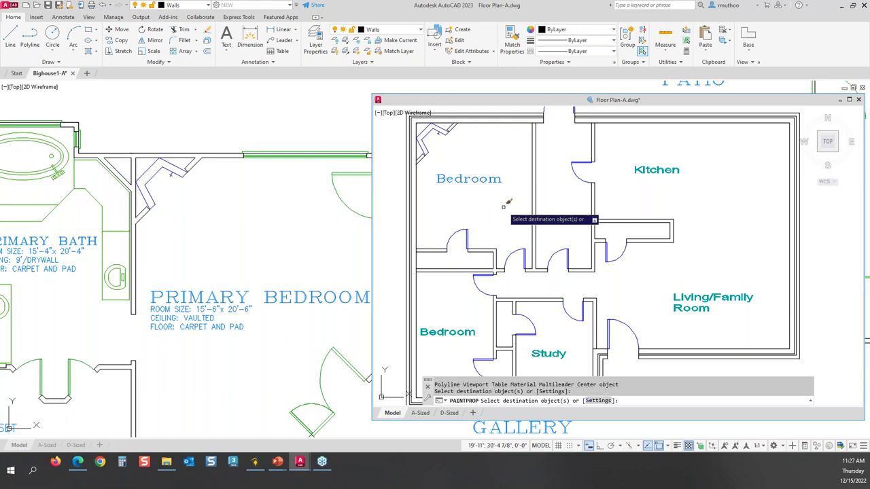
left_click(654, 168)
left_click(698, 294)
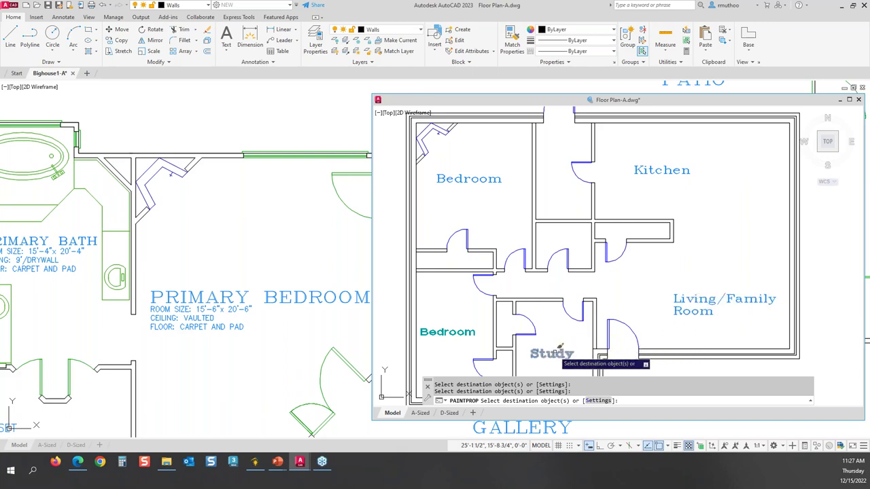
left_click(465, 329)
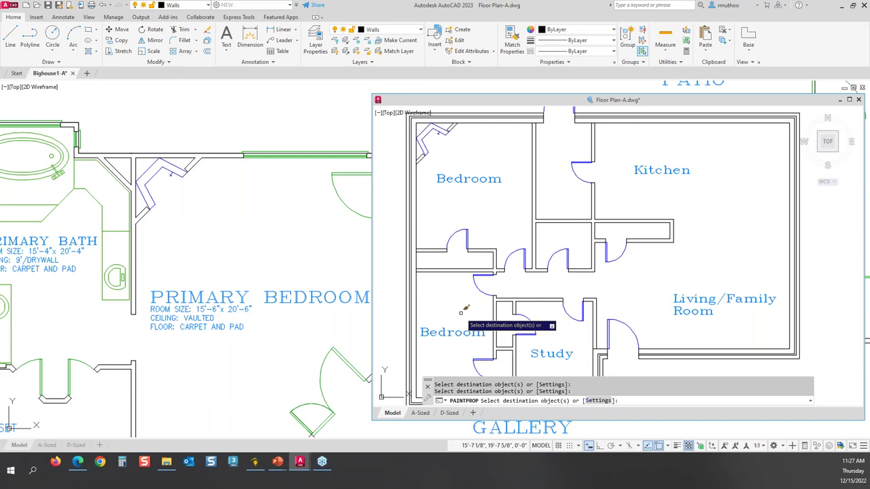
key("Return")
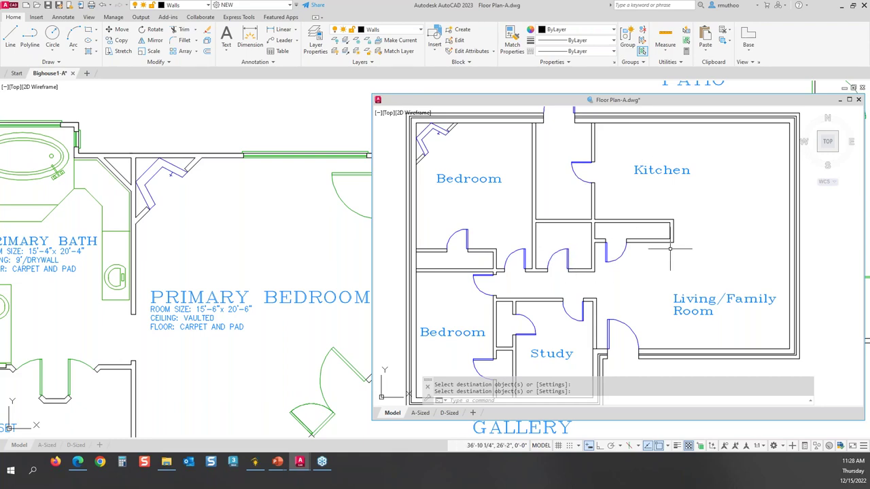
- Show the Kitchen label's properties to check its layer and text style
left_click(420, 29)
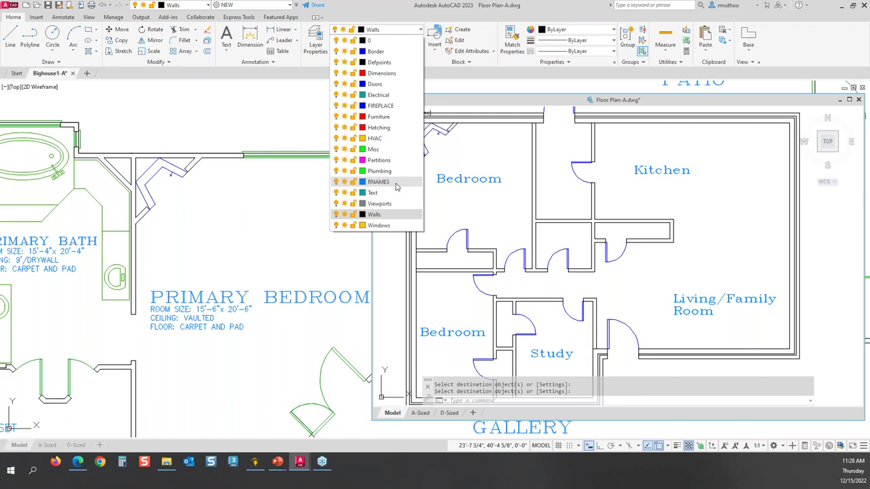
left_click(694, 202)
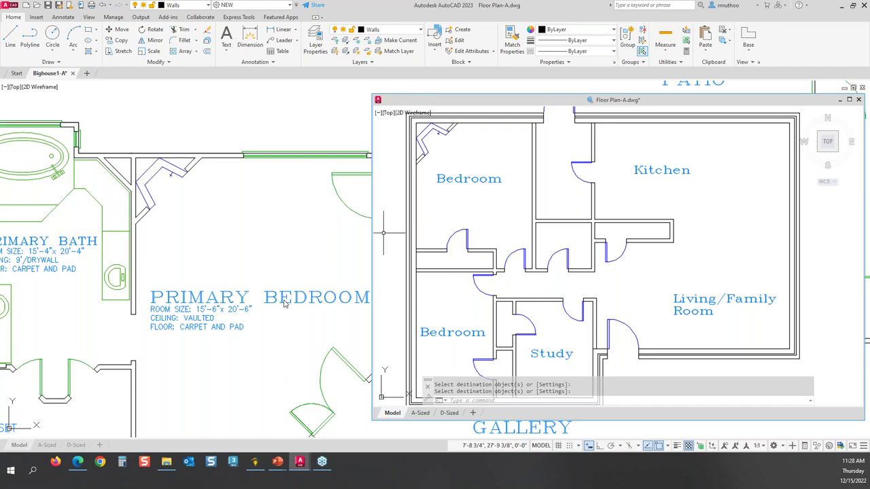
left_click(662, 170)
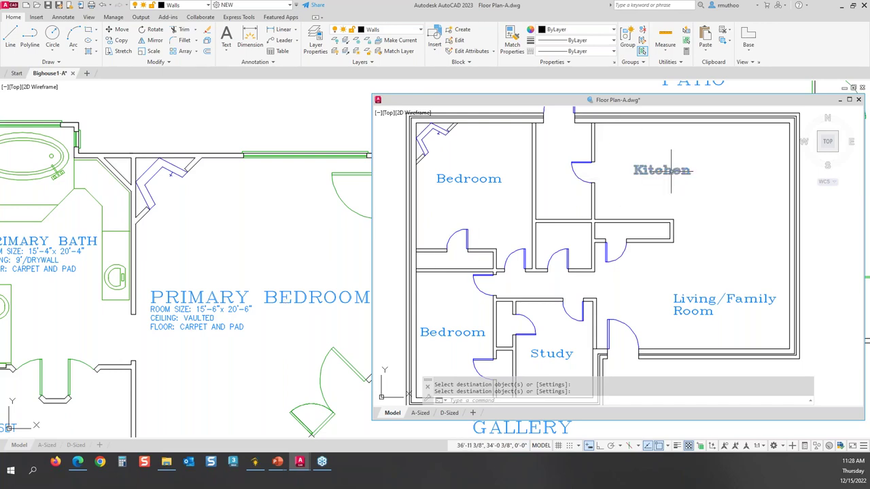
right_click(666, 174)
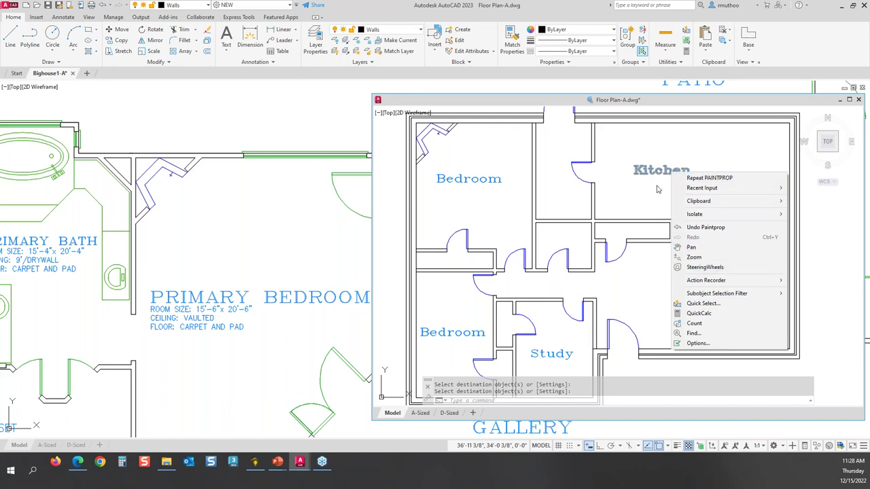
left_click(659, 193)
left_click(659, 172)
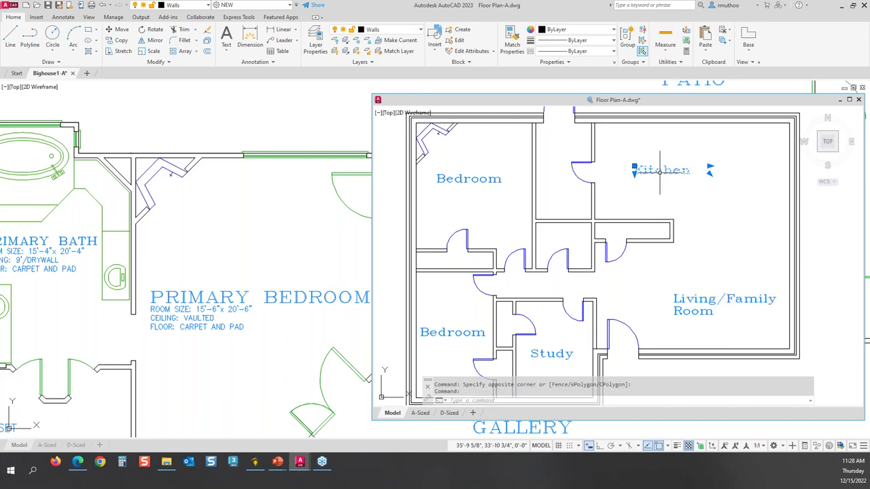
right_click(659, 172)
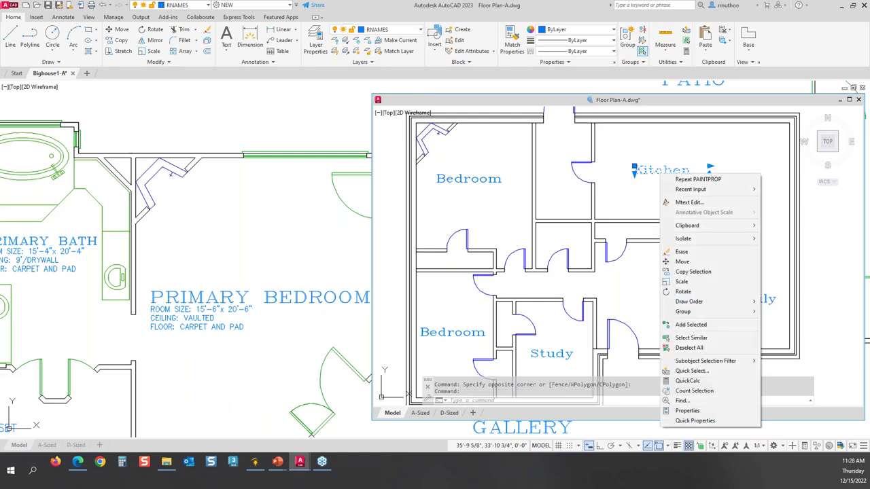
left_click(687, 411)
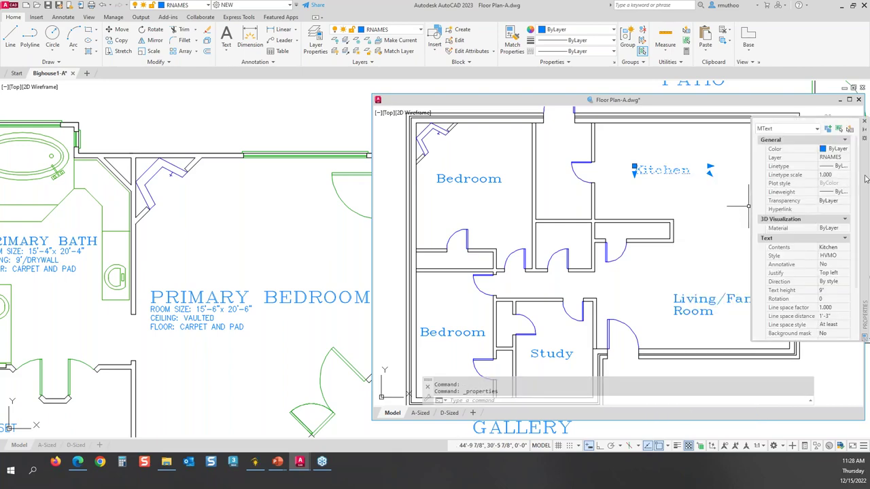
- Compare with the PRIMARY BEDROOM text's properties, close the palette, and move Floor Plan-A lower-left
left_click_drag(865, 178, 416, 159)
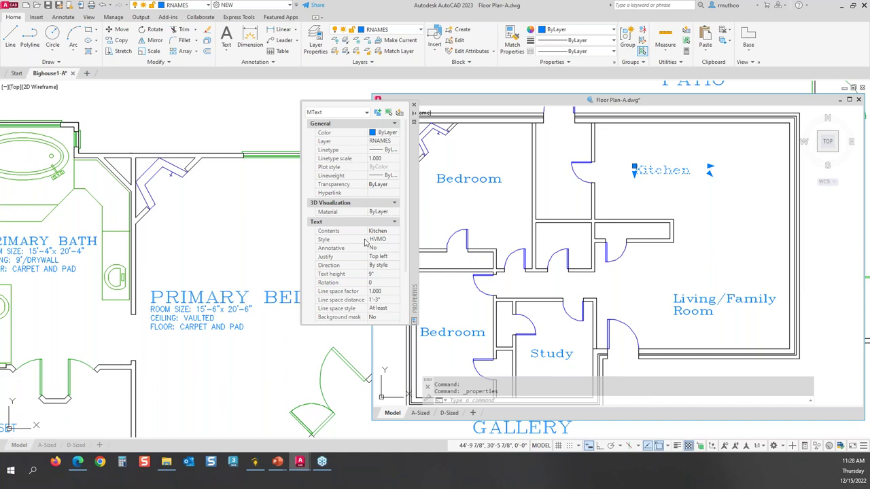
left_click(217, 240)
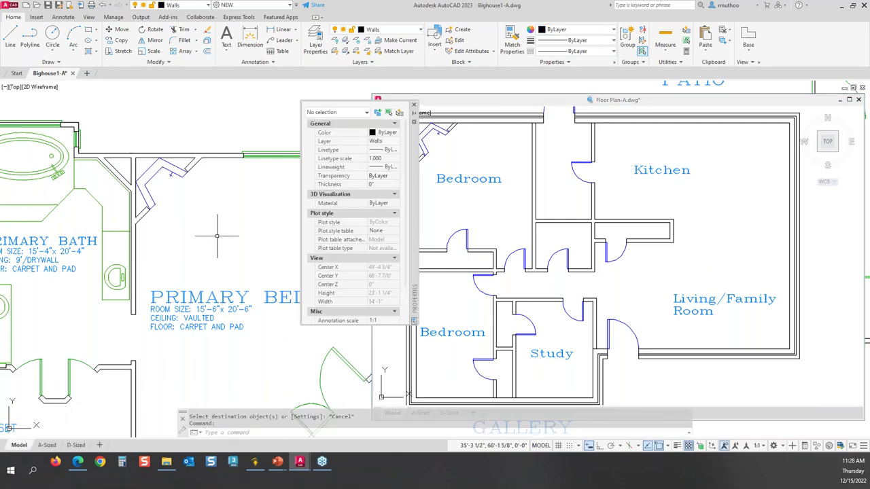
left_click(223, 289)
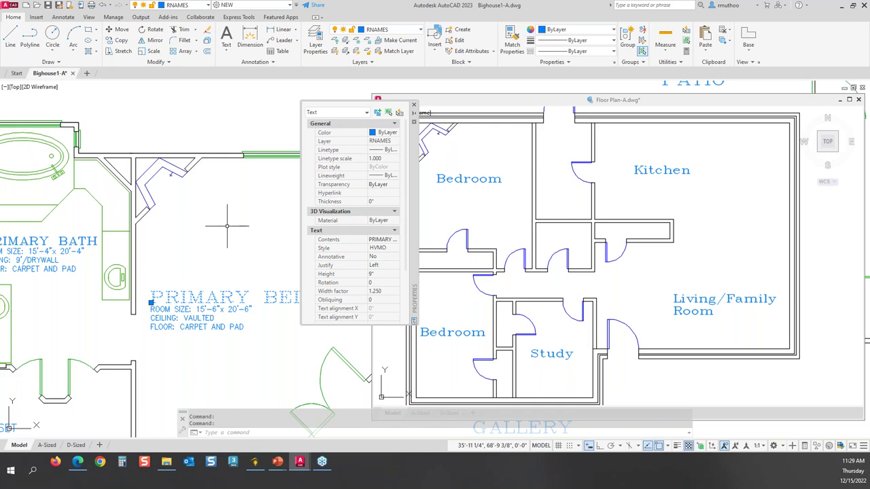
left_click(247, 138)
left_click(248, 133)
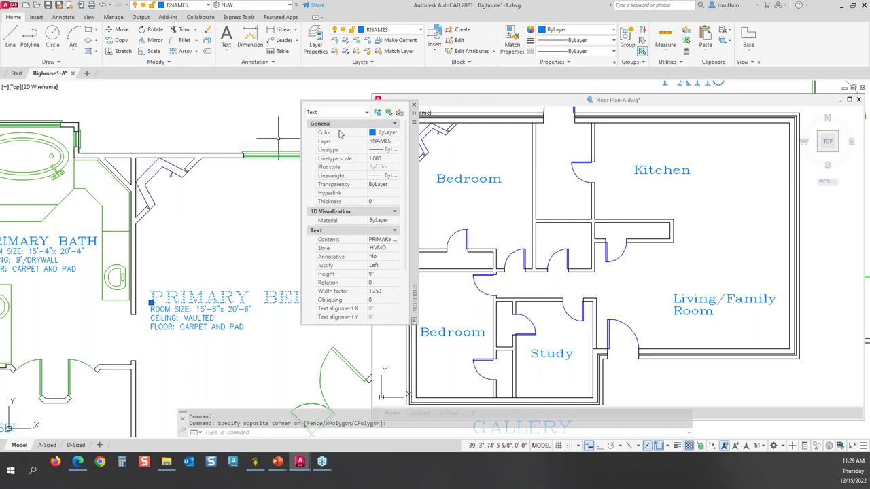
left_click(414, 105)
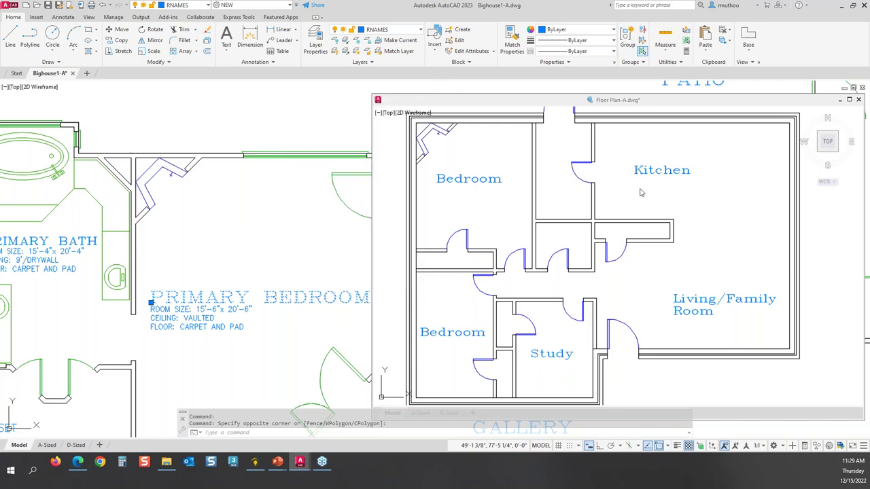
left_click_drag(623, 102, 582, 110)
left_click(582, 110)
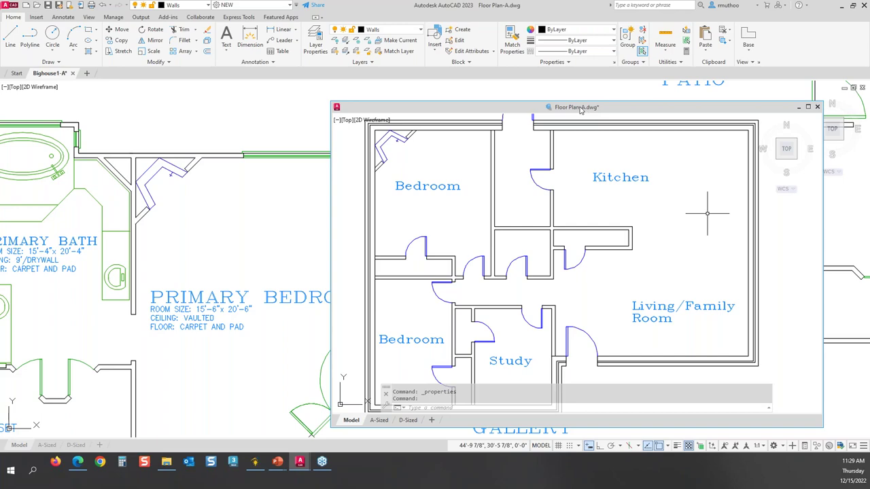
- Drag the floating Floor Plan-A window onto the file tabs bar, docking it beside Bighouse1-A
left_click_drag(576, 110, 347, 81)
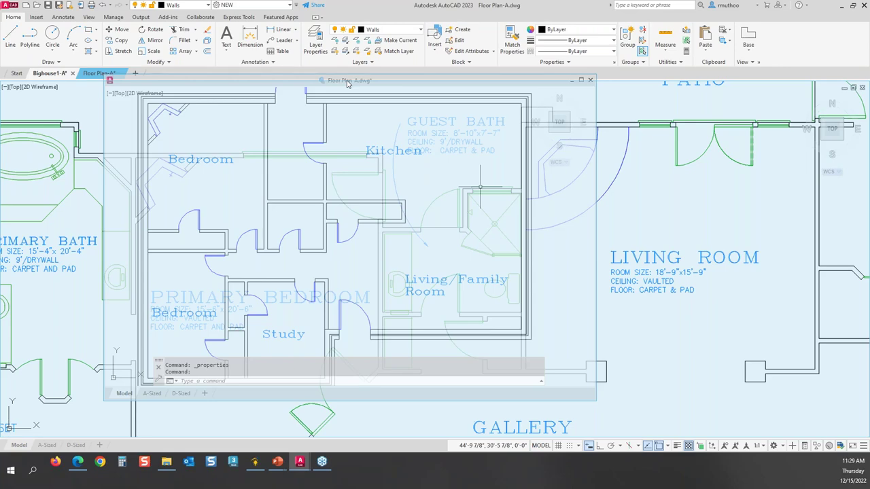
mouse_move(347, 83)
left_mouse_down()
mouse_move(225, 81)
mouse_move(362, 95)
mouse_move(326, 88)
mouse_move(331, 80)
left_mouse_up()
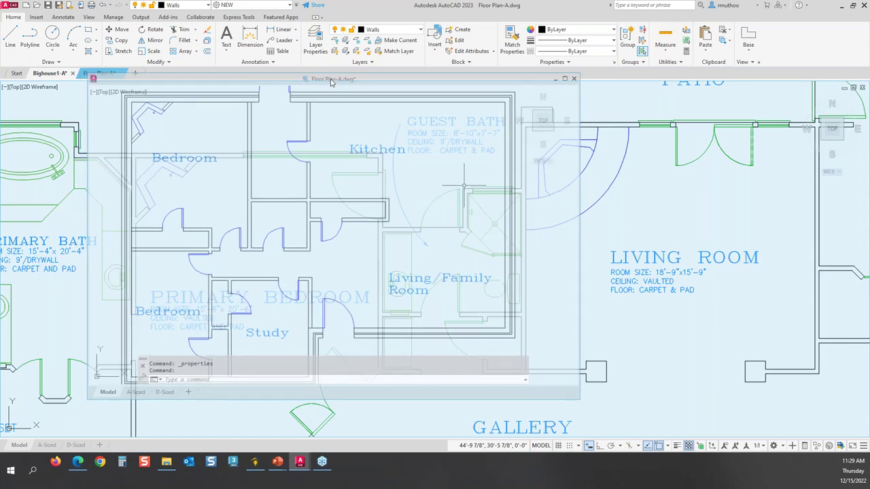
left_click_drag(331, 80, 330, 81)
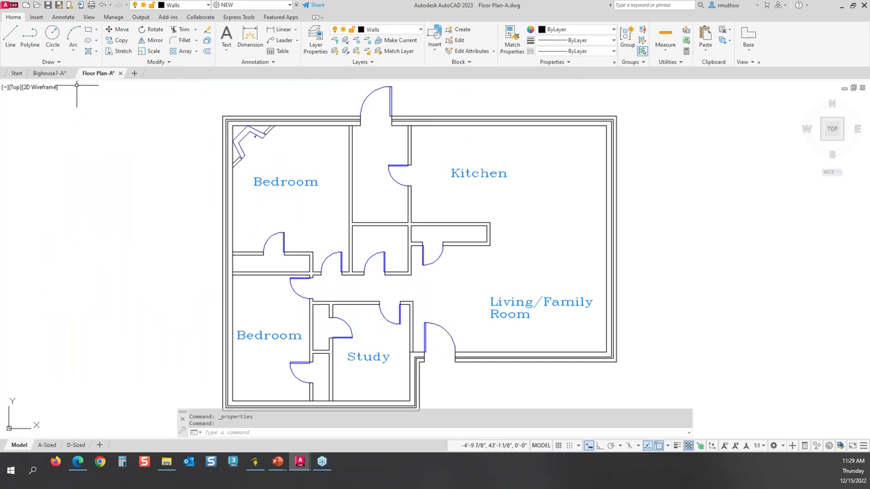
left_click_drag(95, 78, 49, 74)
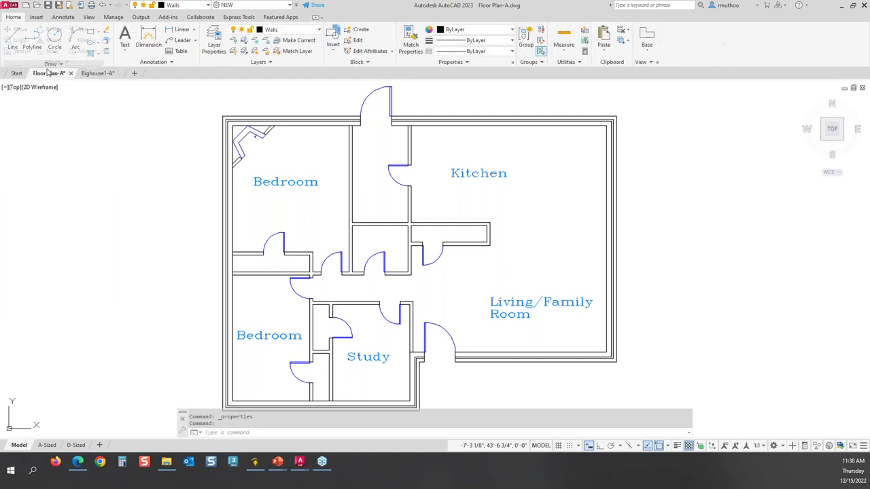
left_click_drag(50, 76, 117, 75)
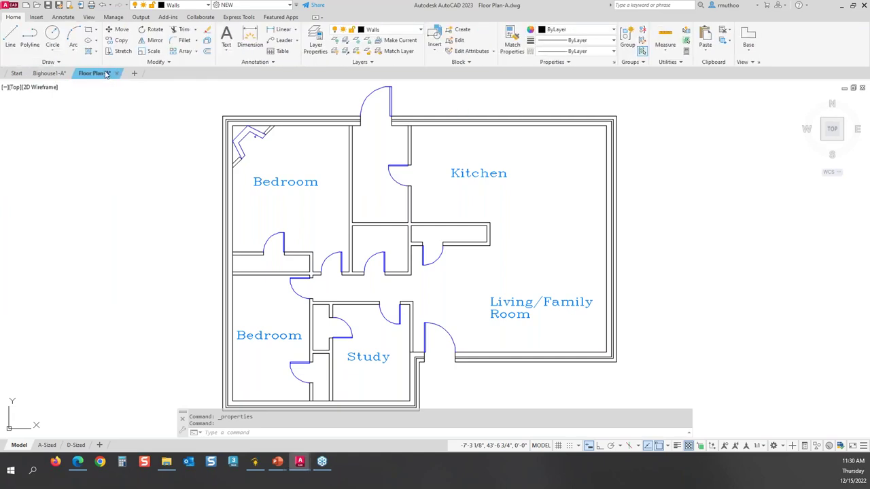
left_click(151, 120)
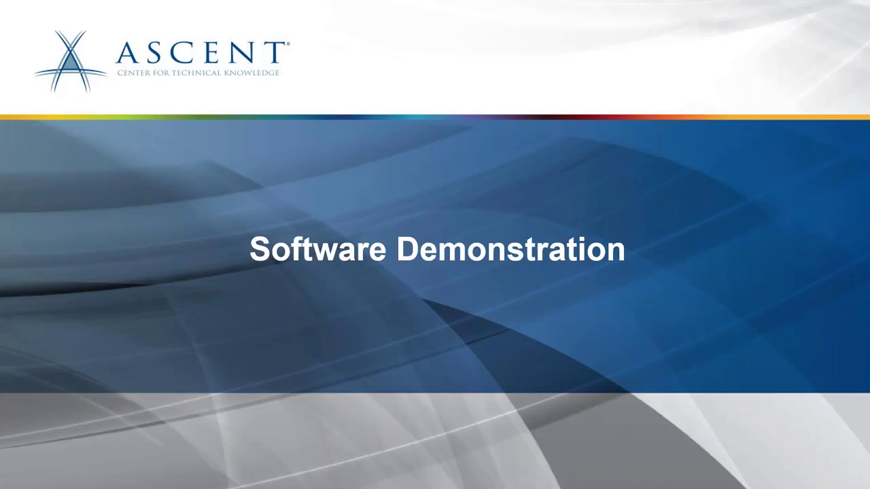
- Advance from the Software Demonstration slide to the Recap slide
left_click(533, 144)
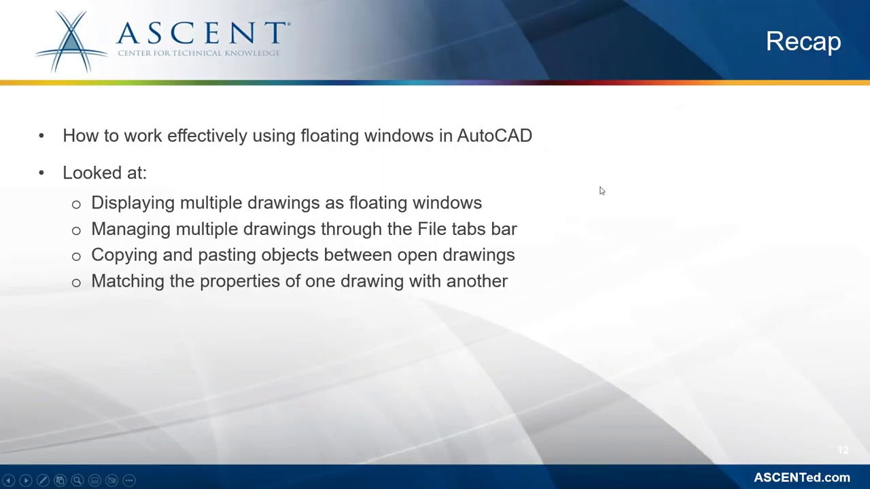